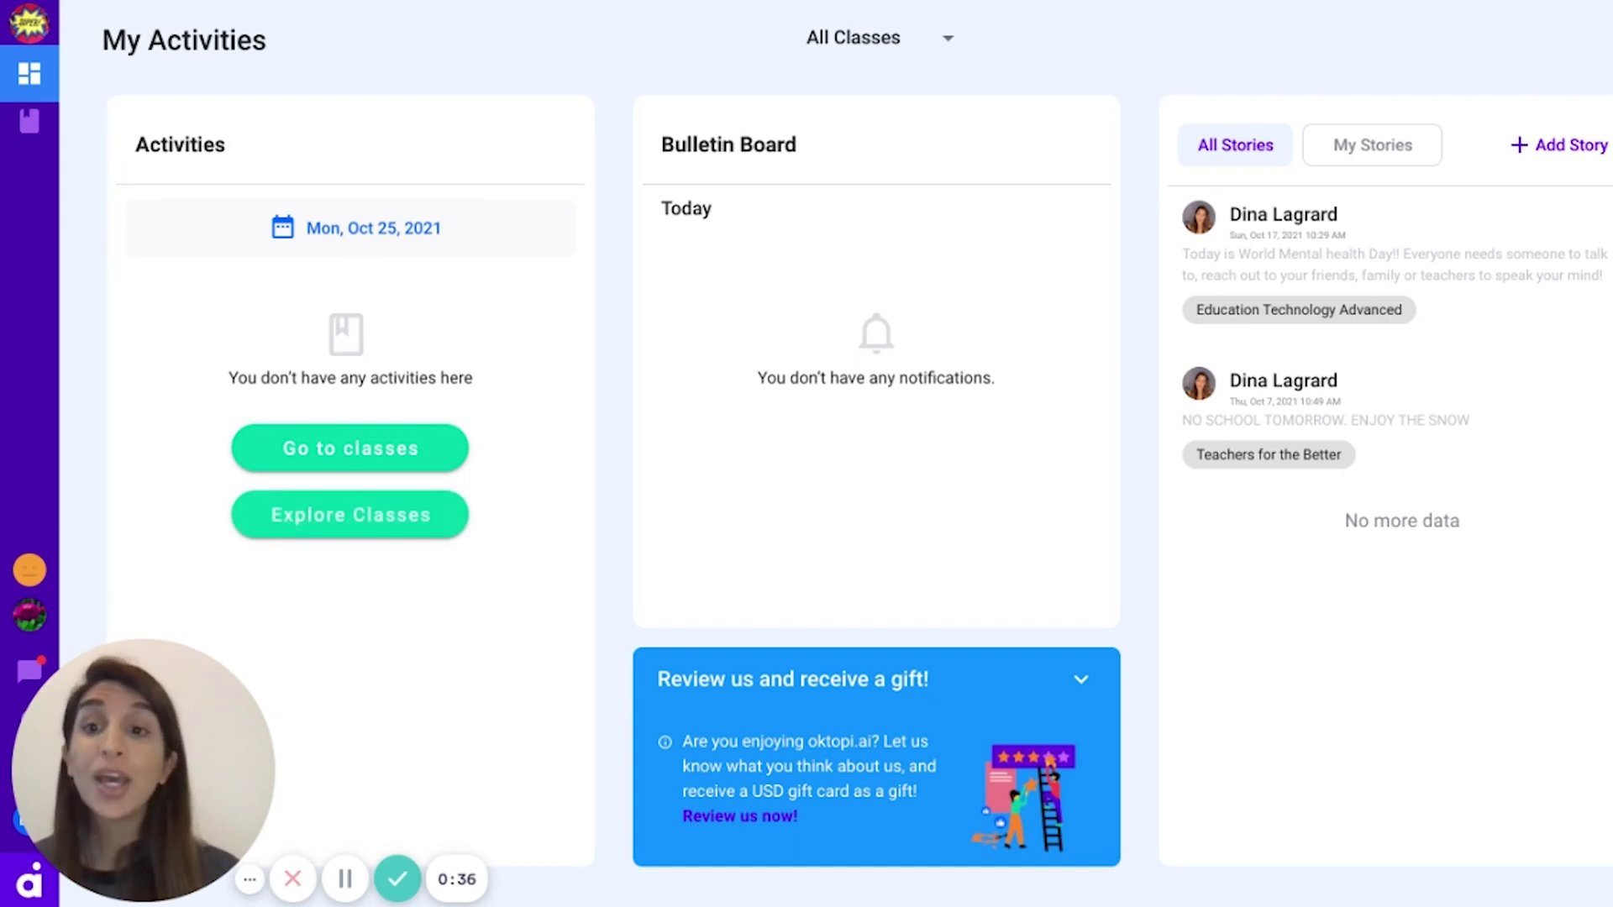
- Show the activities for Sun, Oct 24, 2021 and view the Live Session Catch Up meeting details
{"action": "left_click", "coordinate": [365, 223]}
{"action": "left_click", "coordinate": [164, 576]}
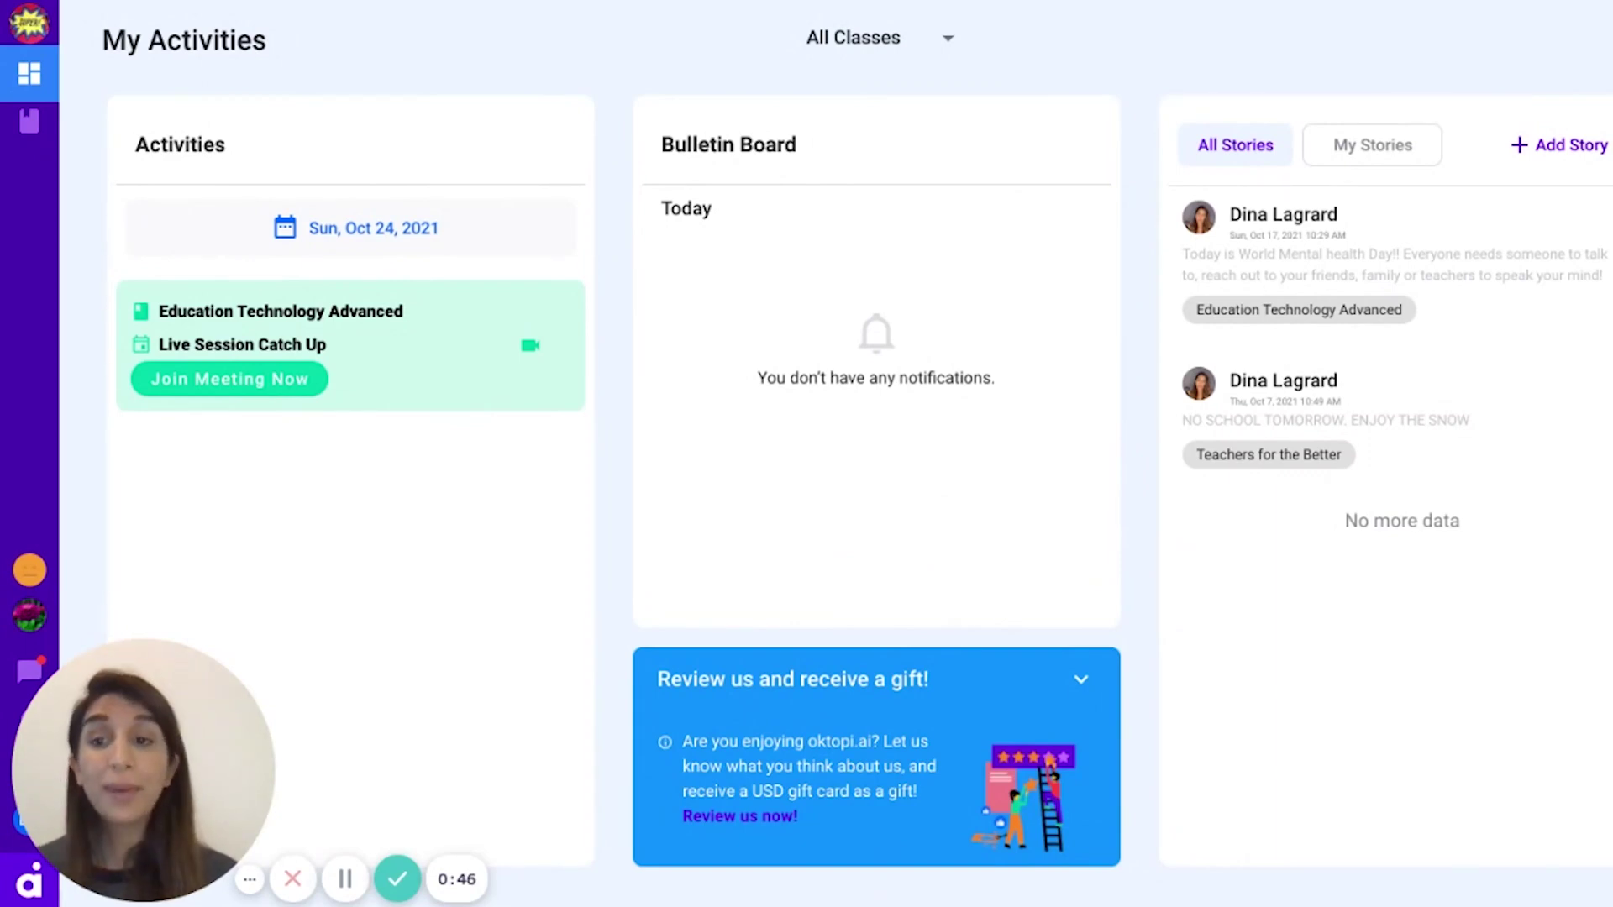
{"action": "left_click", "coordinate": [234, 379]}
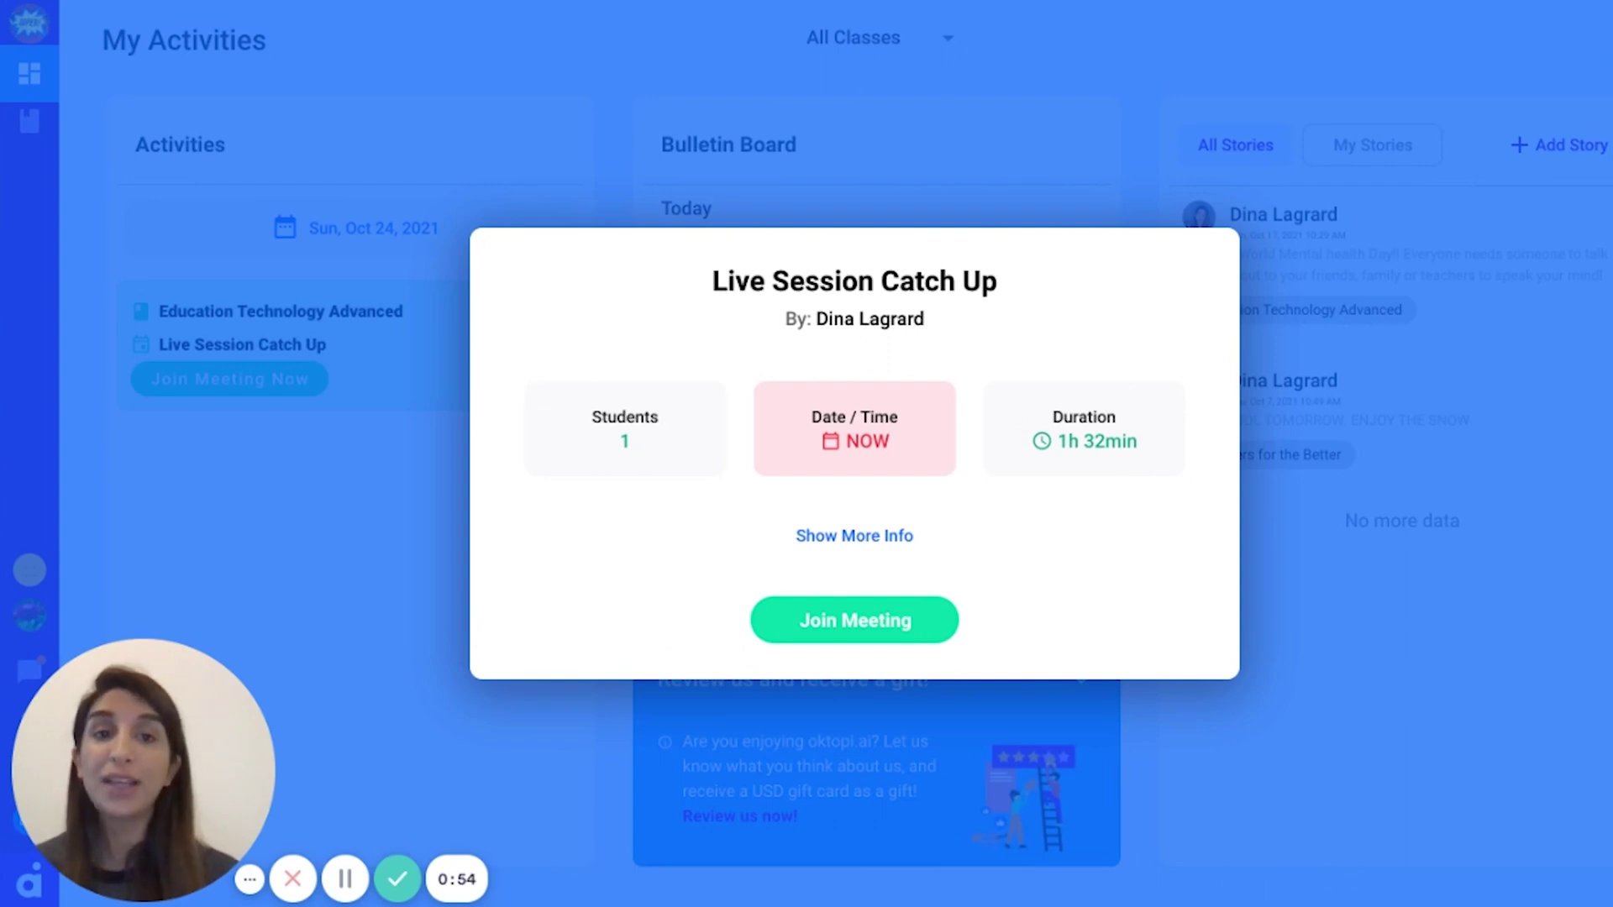
{"action": "left_click", "coordinate": [1606, 69]}
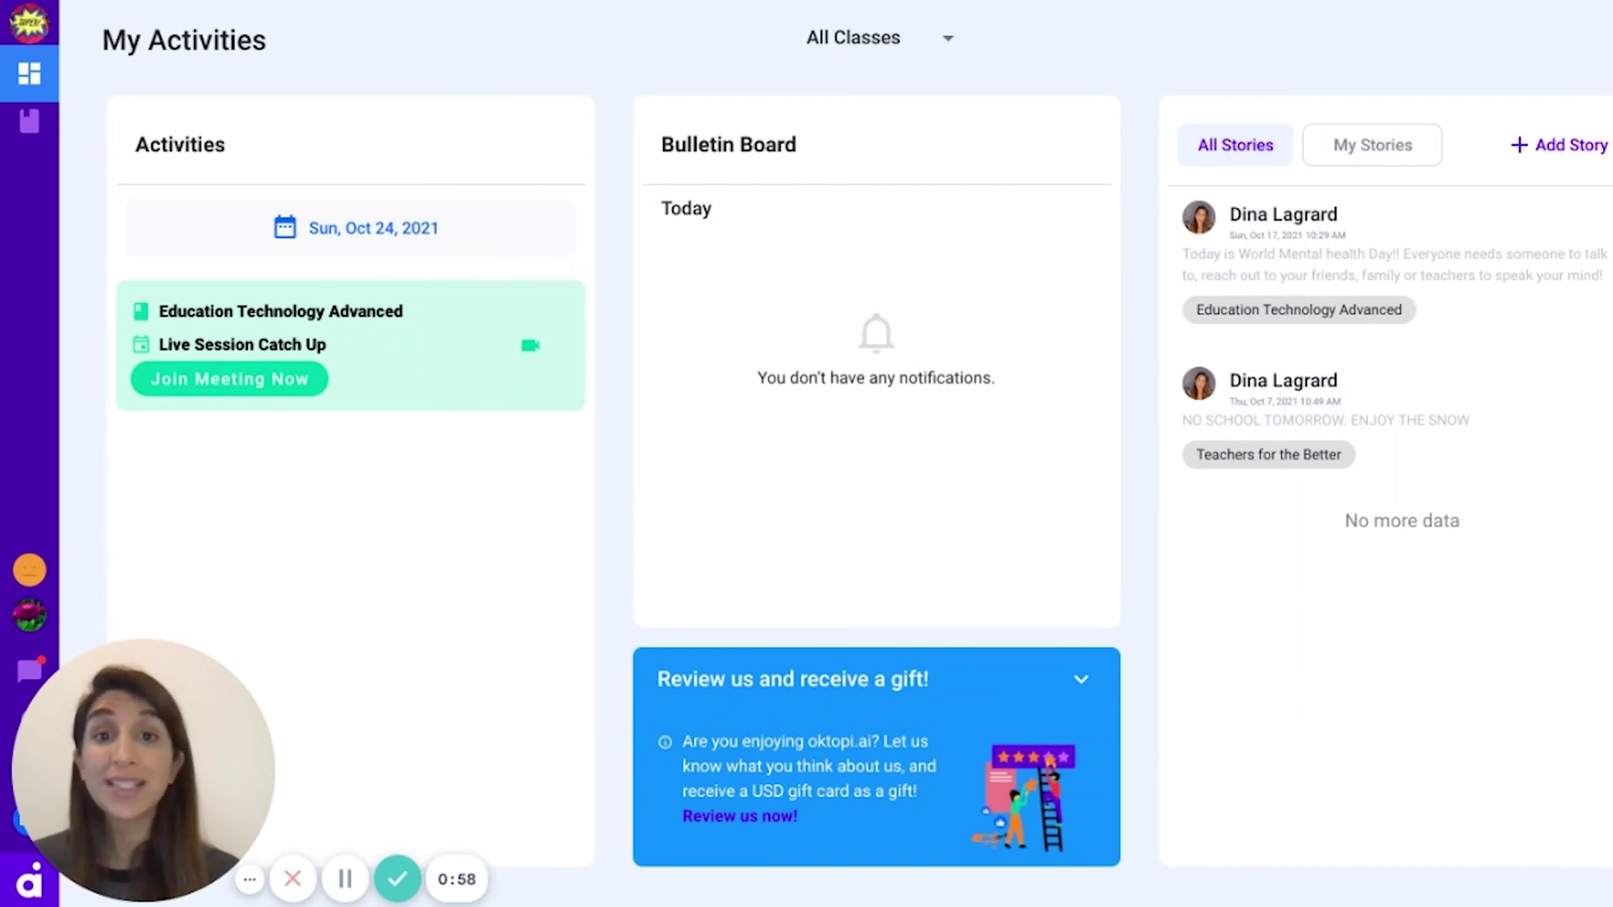
- Show the activities for Wed, Oct 6, 2021 and open the Education and SCL activity
{"action": "left_click", "coordinate": [317, 232]}
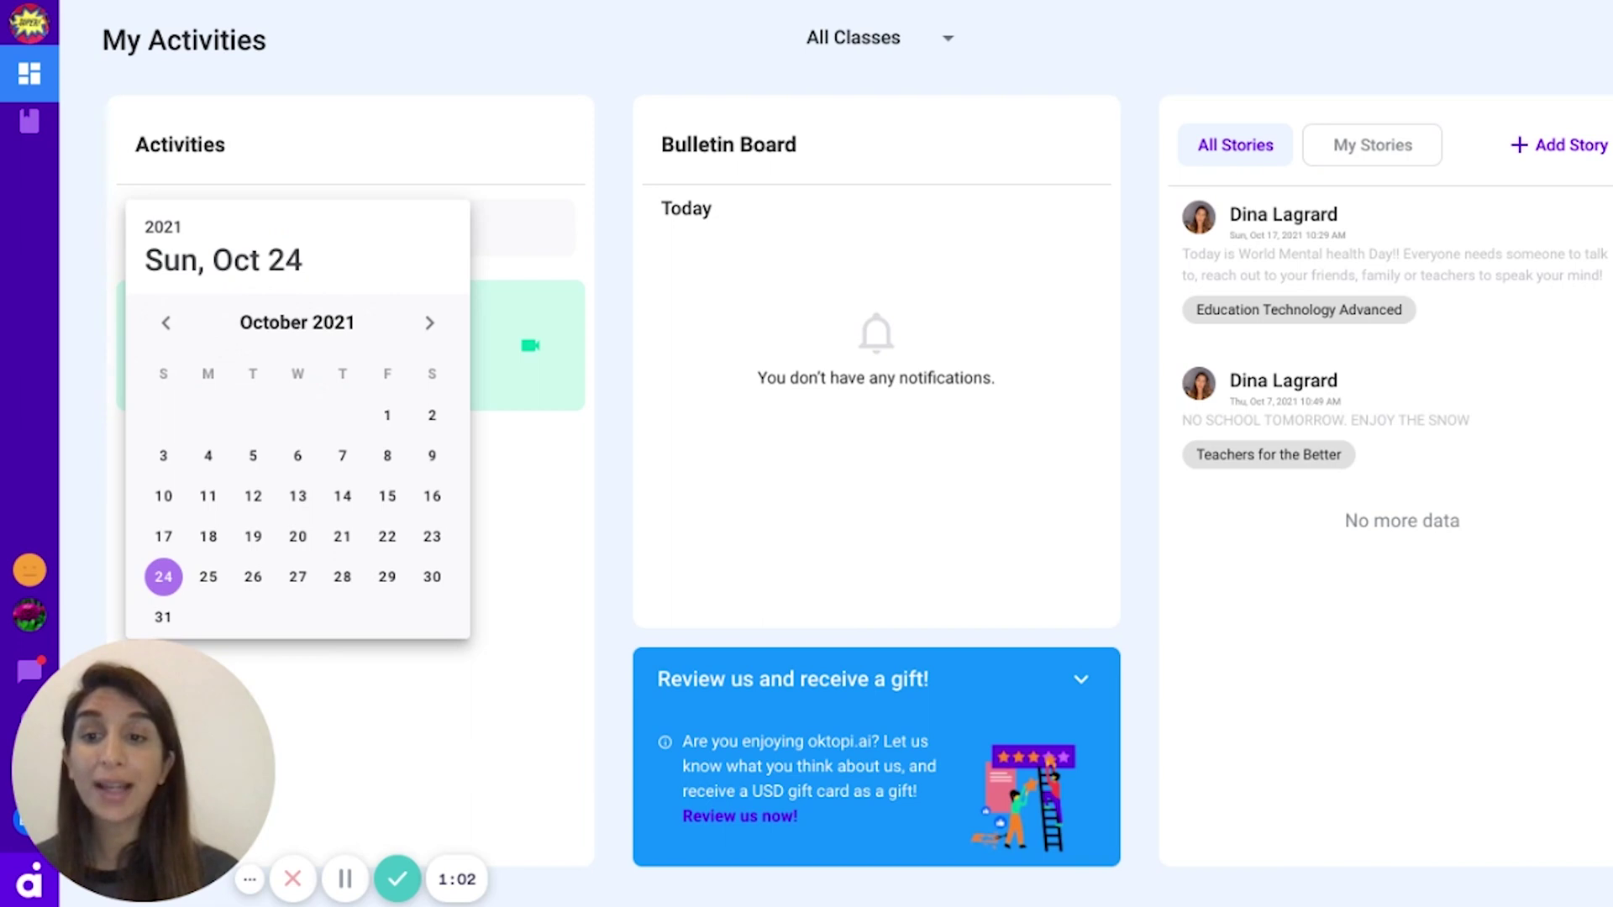
{"action": "left_click", "coordinate": [293, 459]}
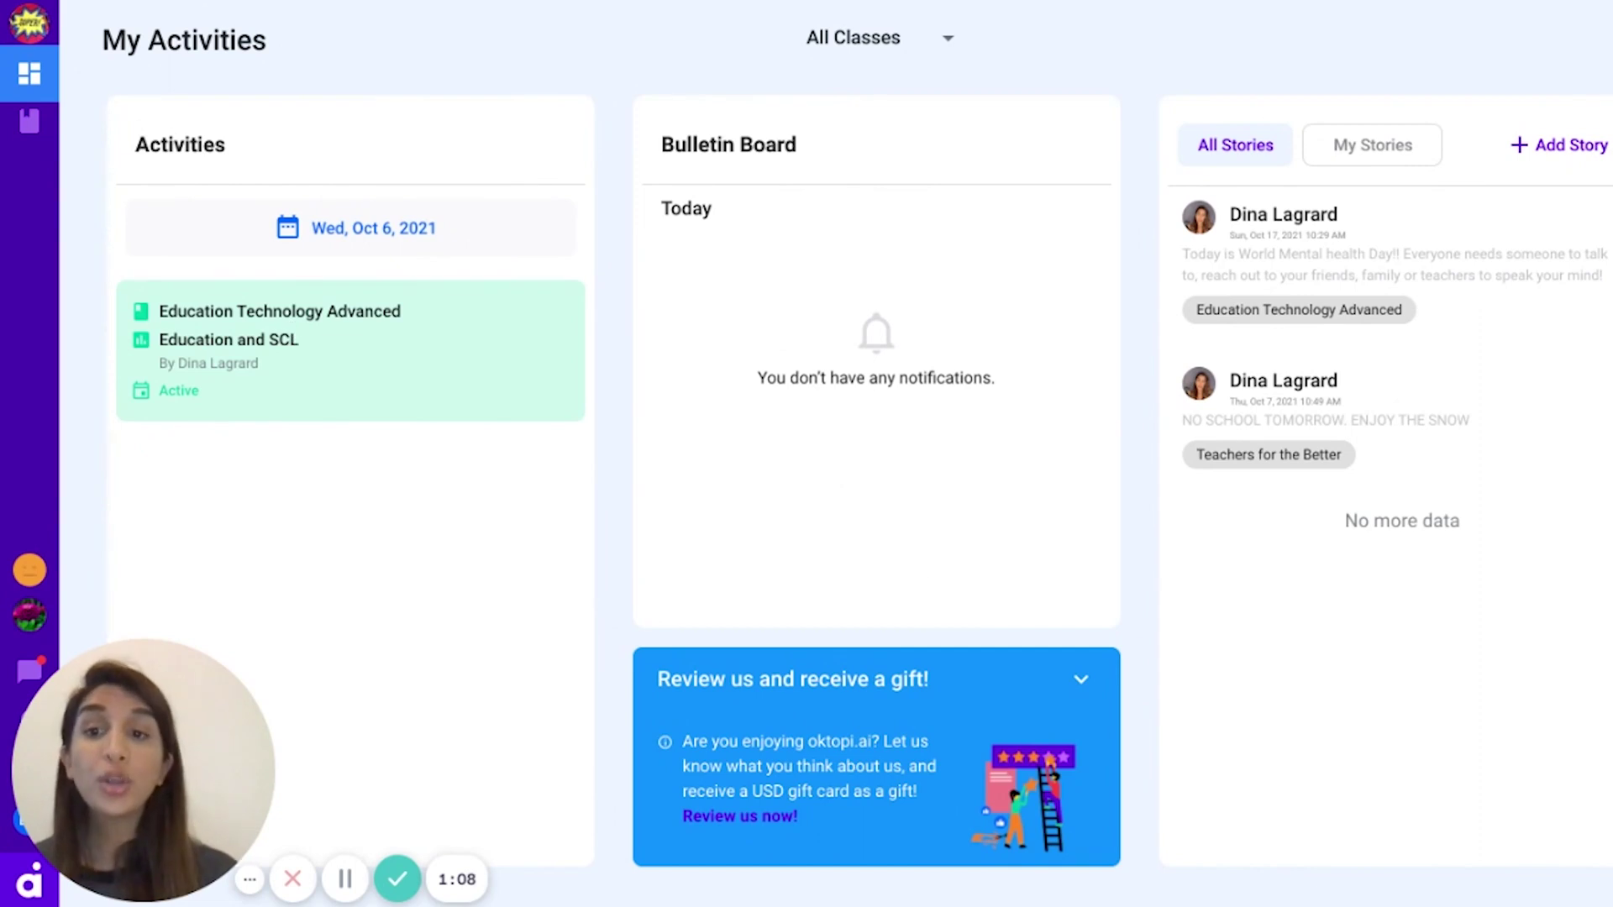
{"action": "left_click", "coordinate": [351, 350]}
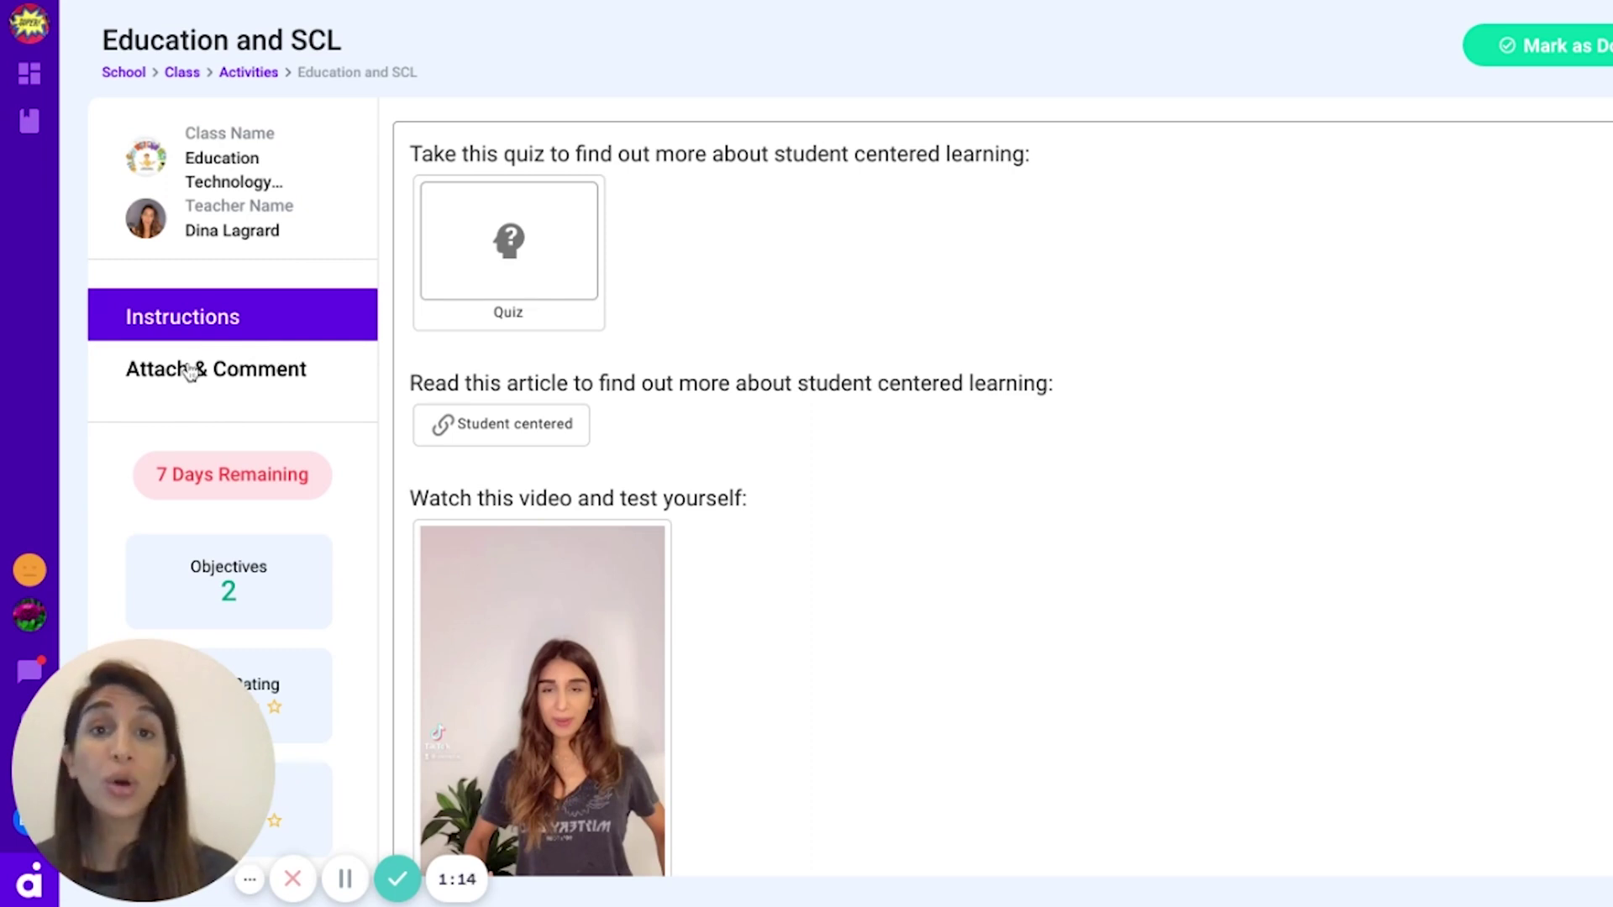
- View the file upload option for assignments in the Attach & Comment section of the activity
{"action": "left_click", "coordinate": [215, 368]}
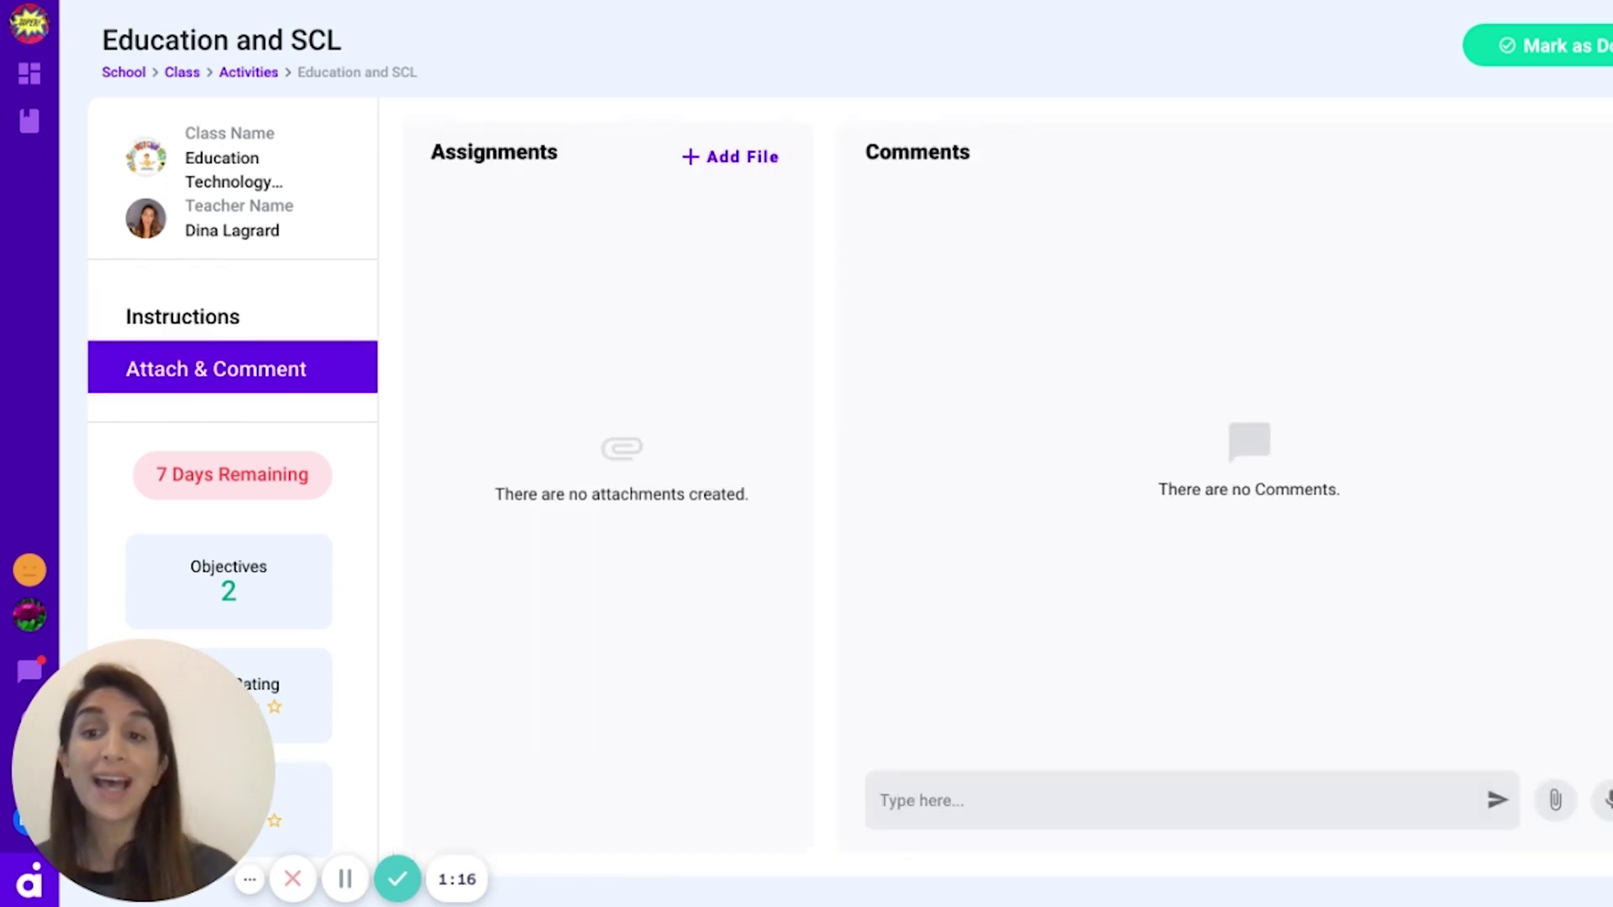
{"action": "left_click", "coordinate": [709, 170]}
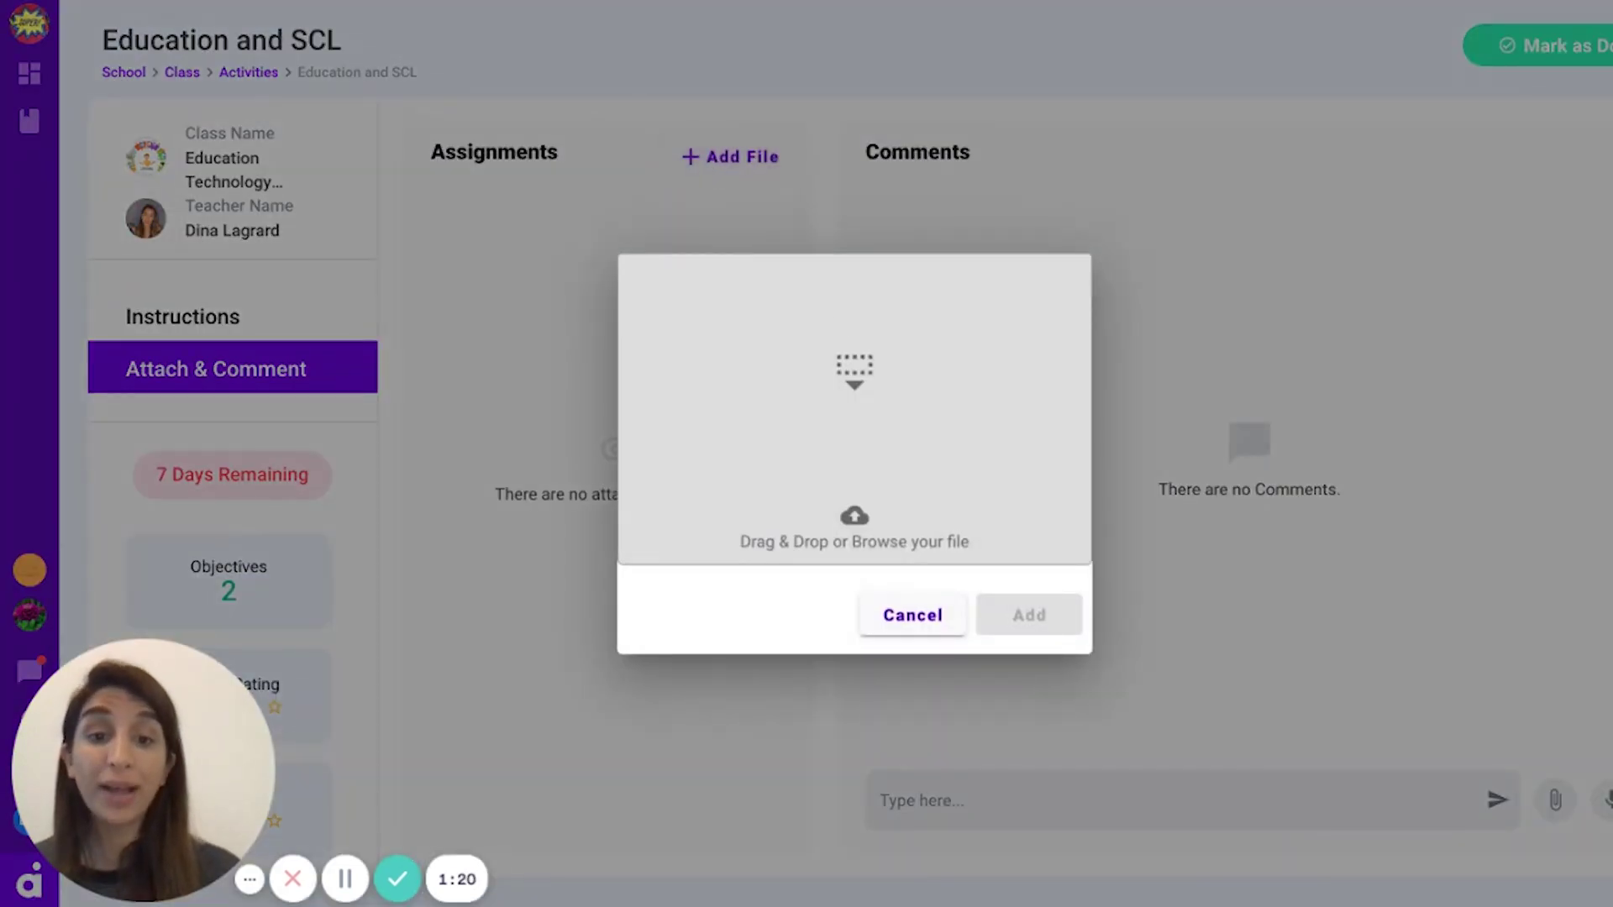
{"action": "left_click", "coordinate": [927, 626]}
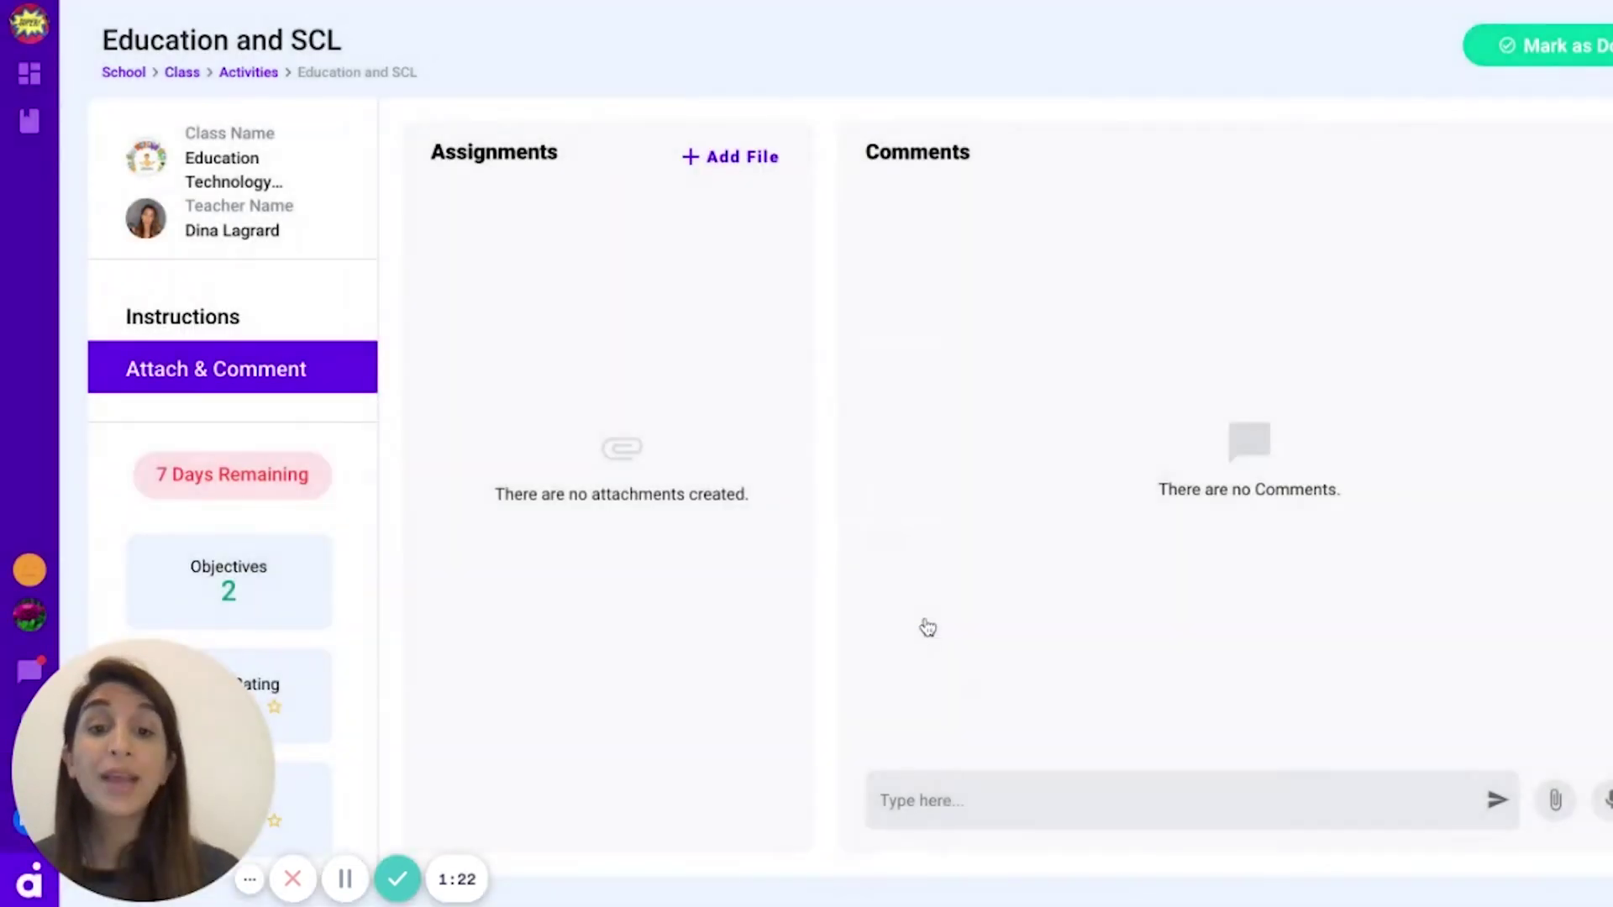
- Look at the text, voice message and file attachment options for commenting on the activity
{"action": "left_click", "coordinate": [947, 811]}
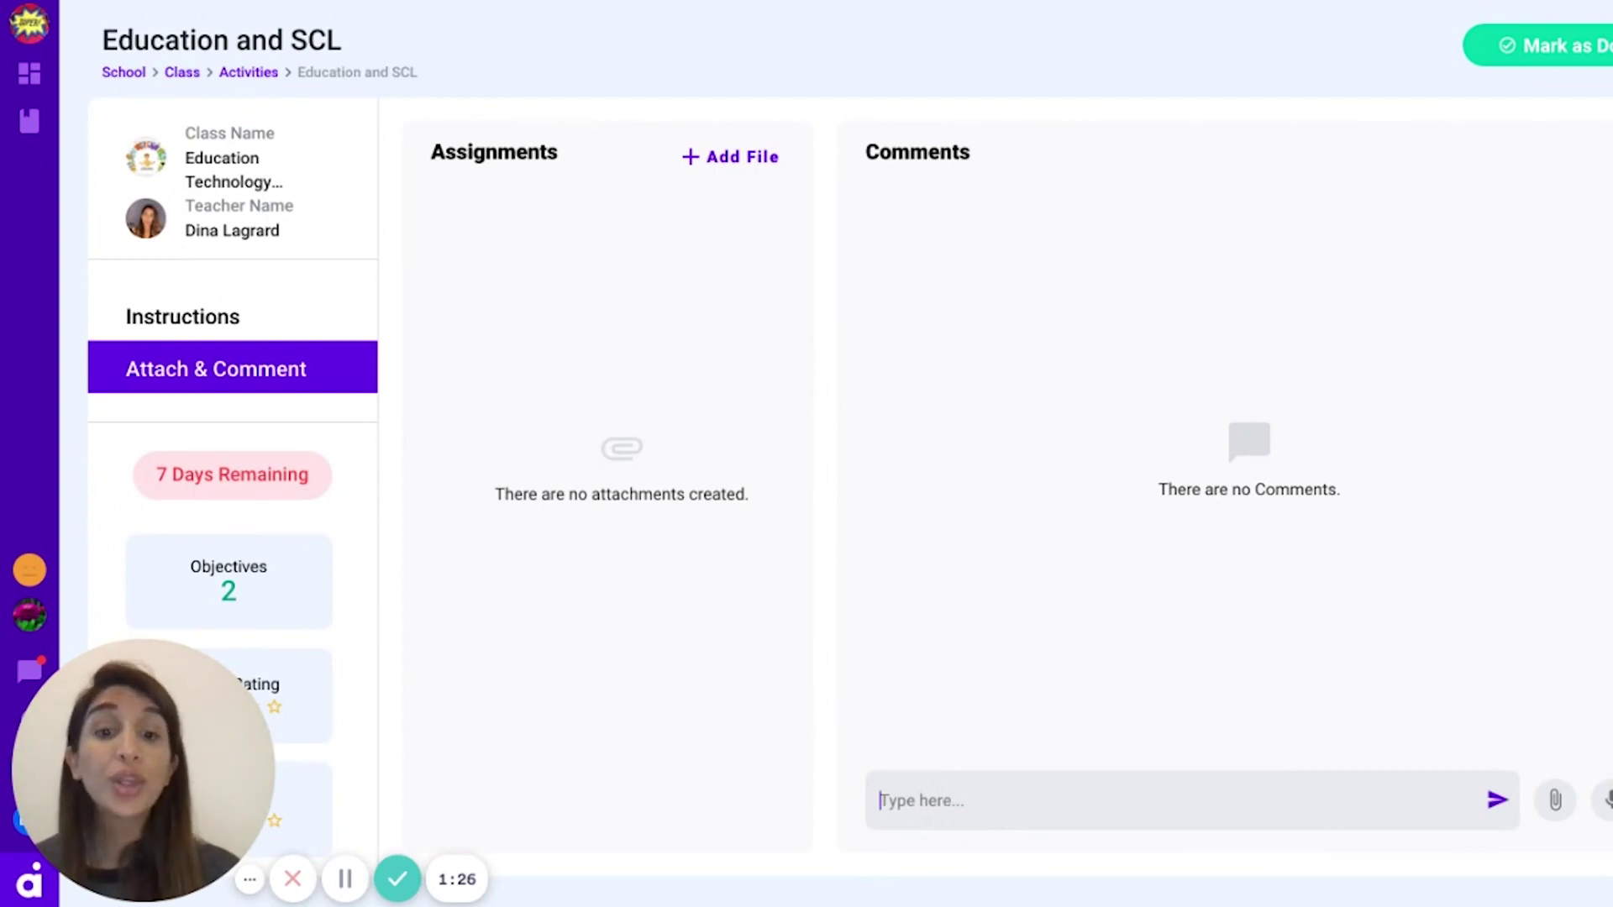
{"action": "left_click", "coordinate": [1601, 812]}
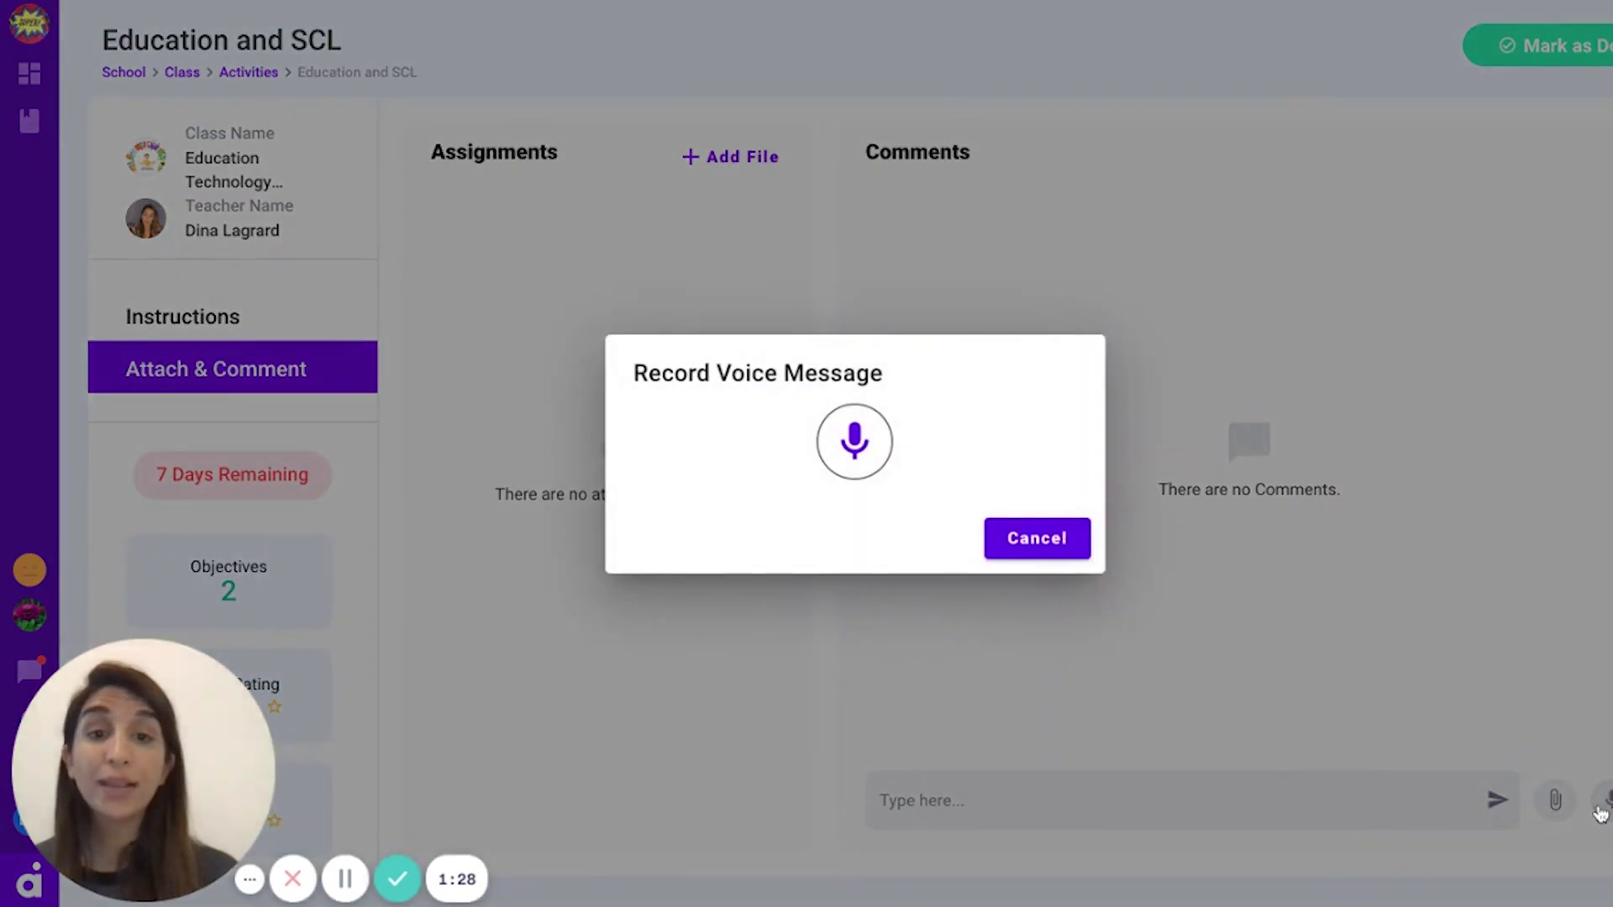
{"action": "left_click", "coordinate": [1061, 544]}
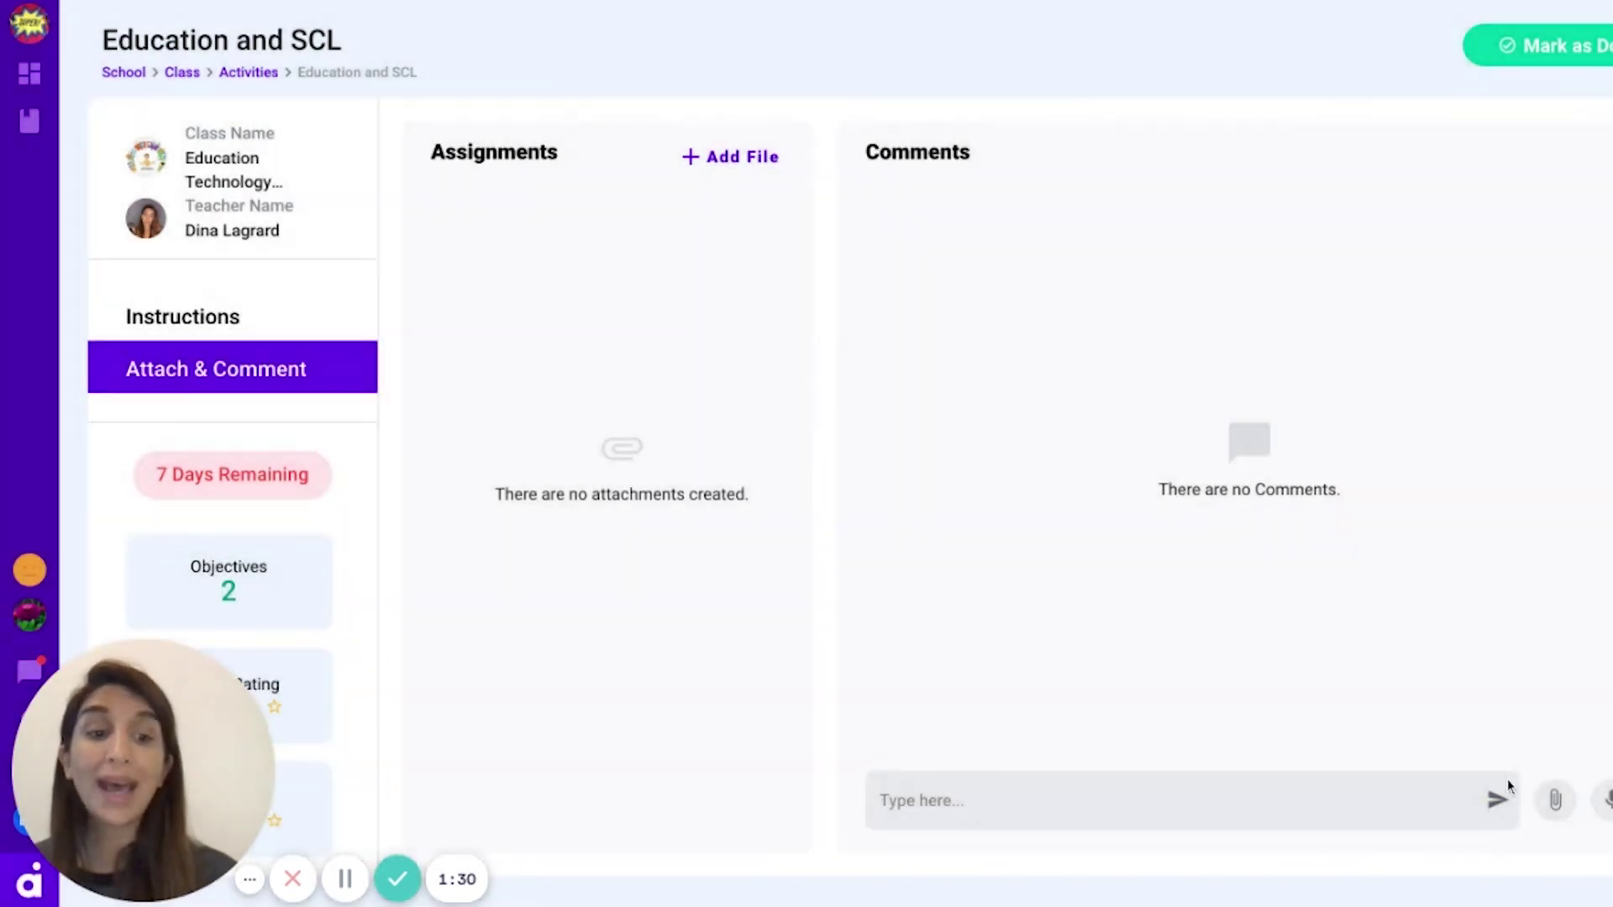
{"action": "left_click", "coordinate": [1553, 805]}
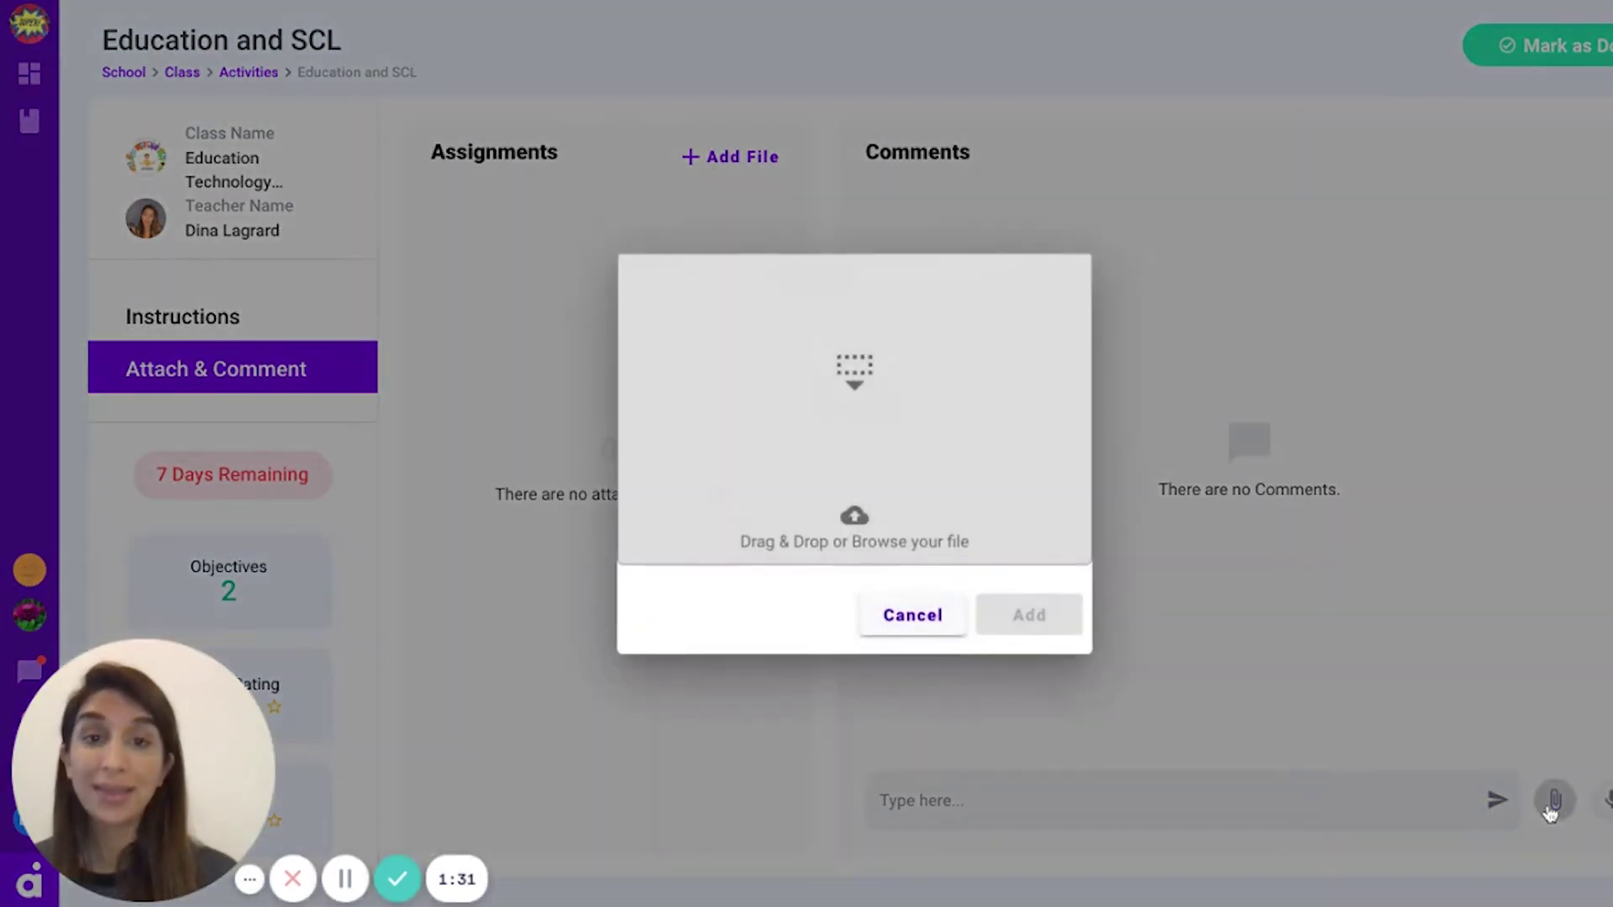
{"action": "left_click", "coordinate": [915, 628]}
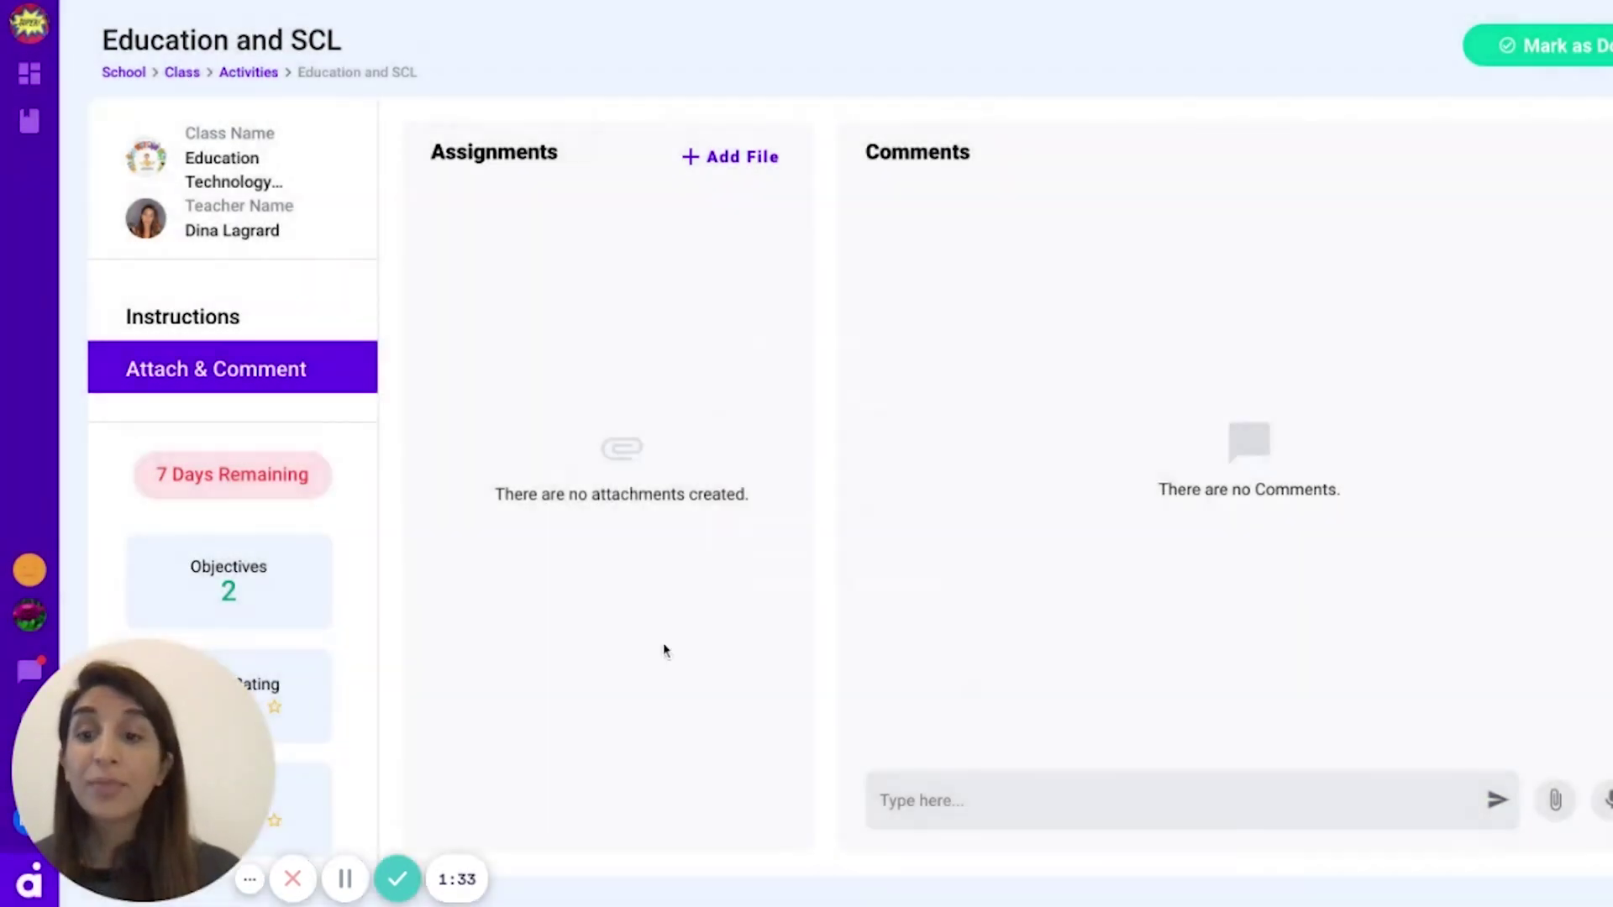
- View the objectives of the Education and SCL activity and its lesson rating form
{"action": "left_click", "coordinate": [225, 580]}
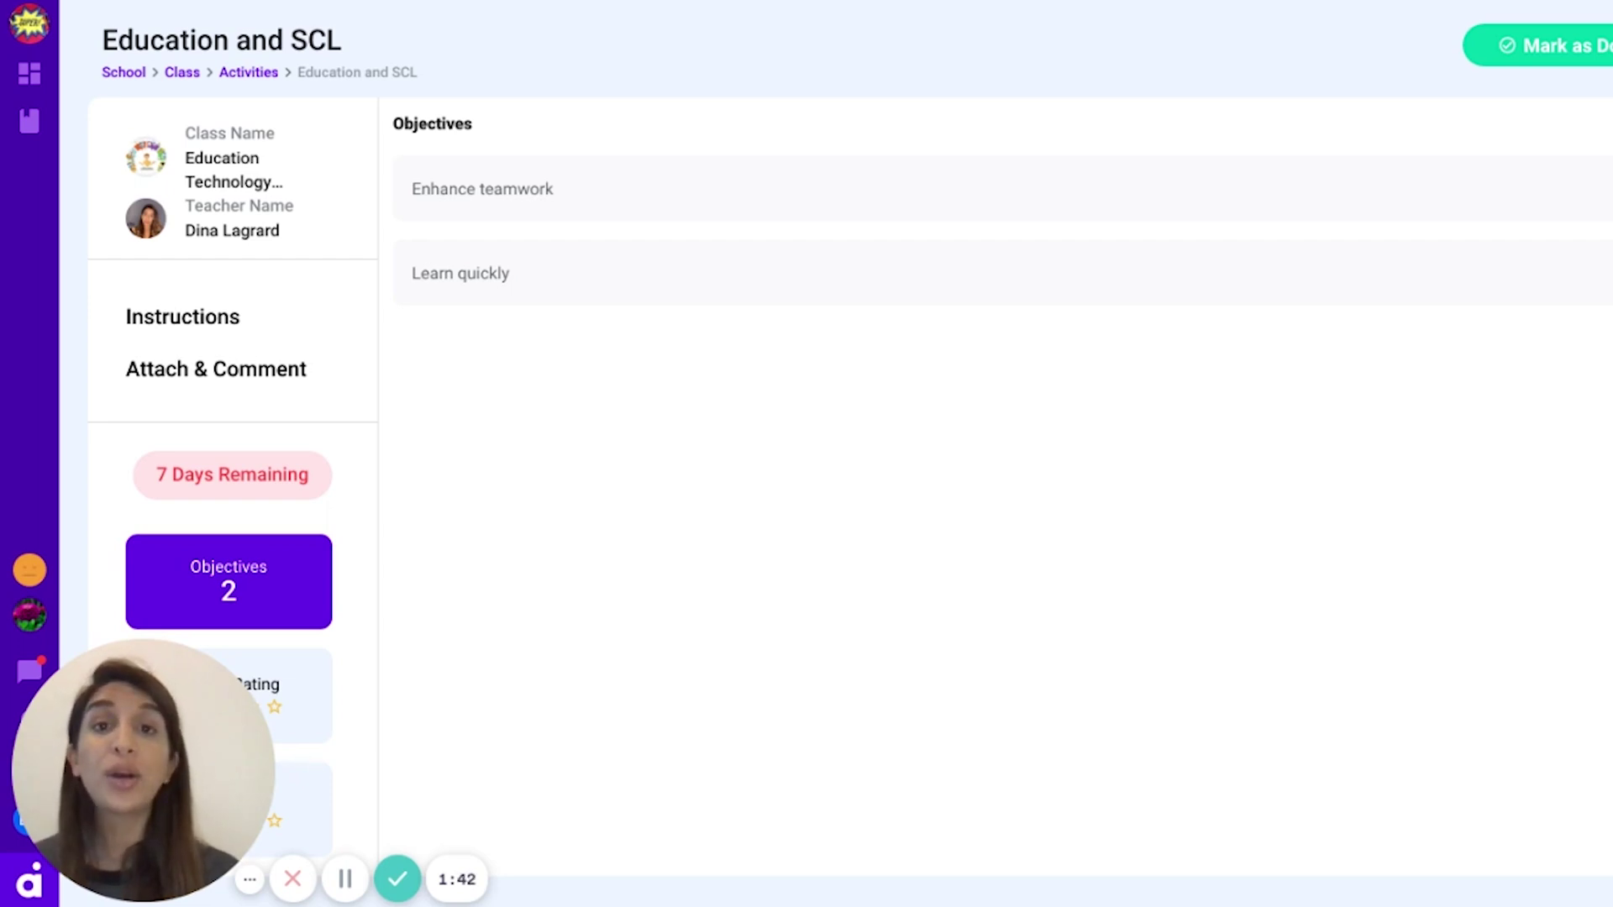
{"action": "left_click", "coordinate": [313, 800]}
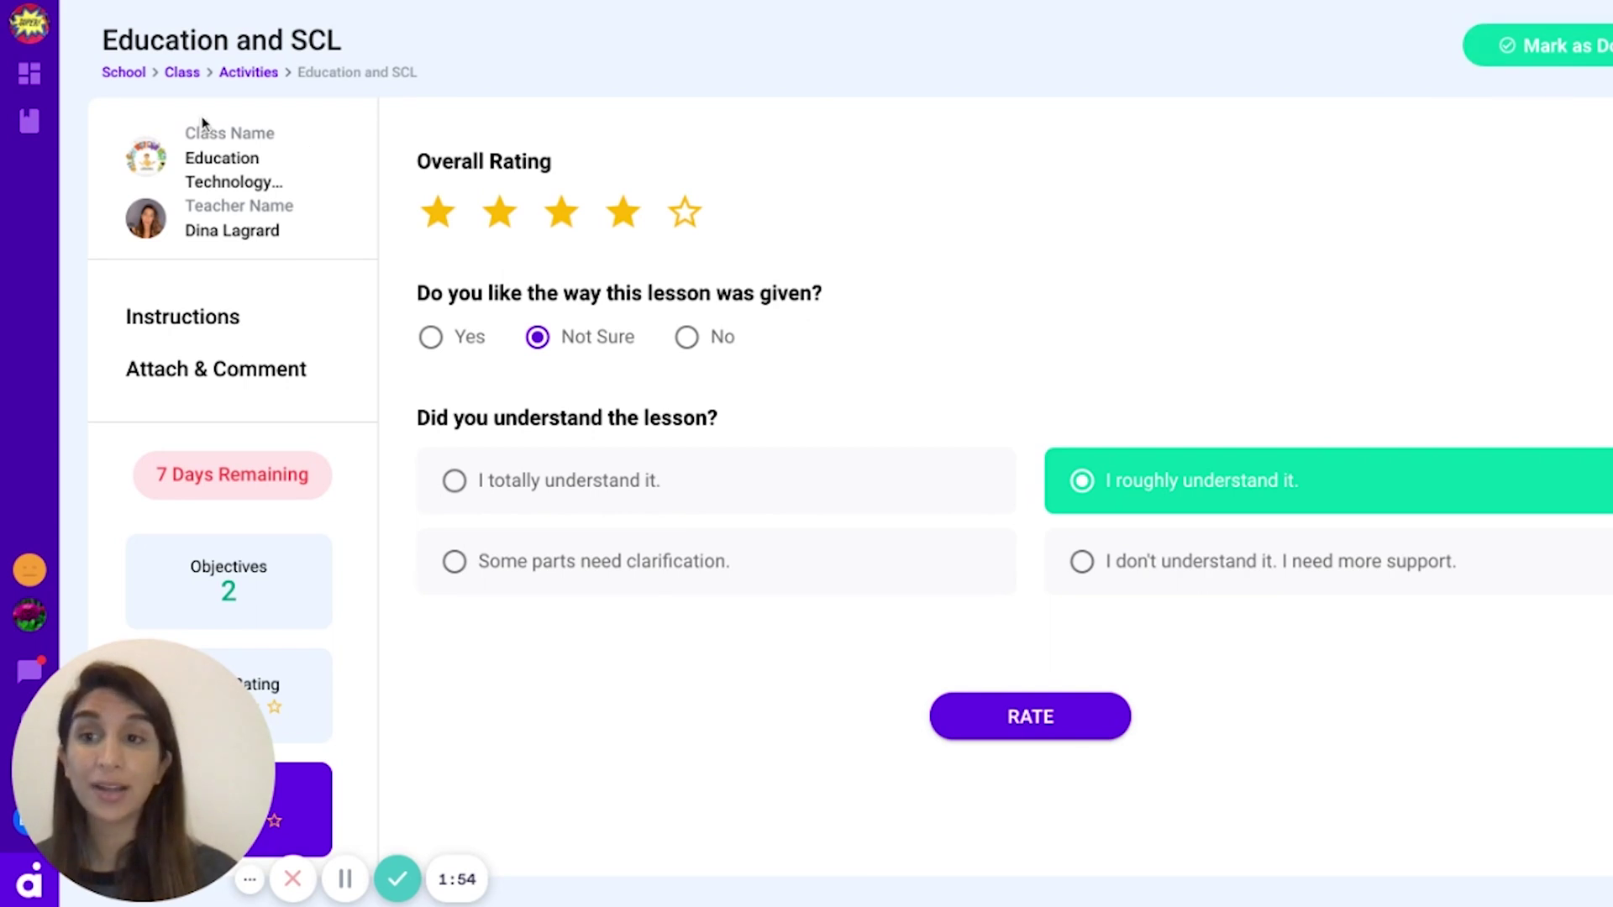
- Start a new story on the activities dashboard with Education Technology Advanced as its class
{"action": "left_click", "coordinate": [31, 77]}
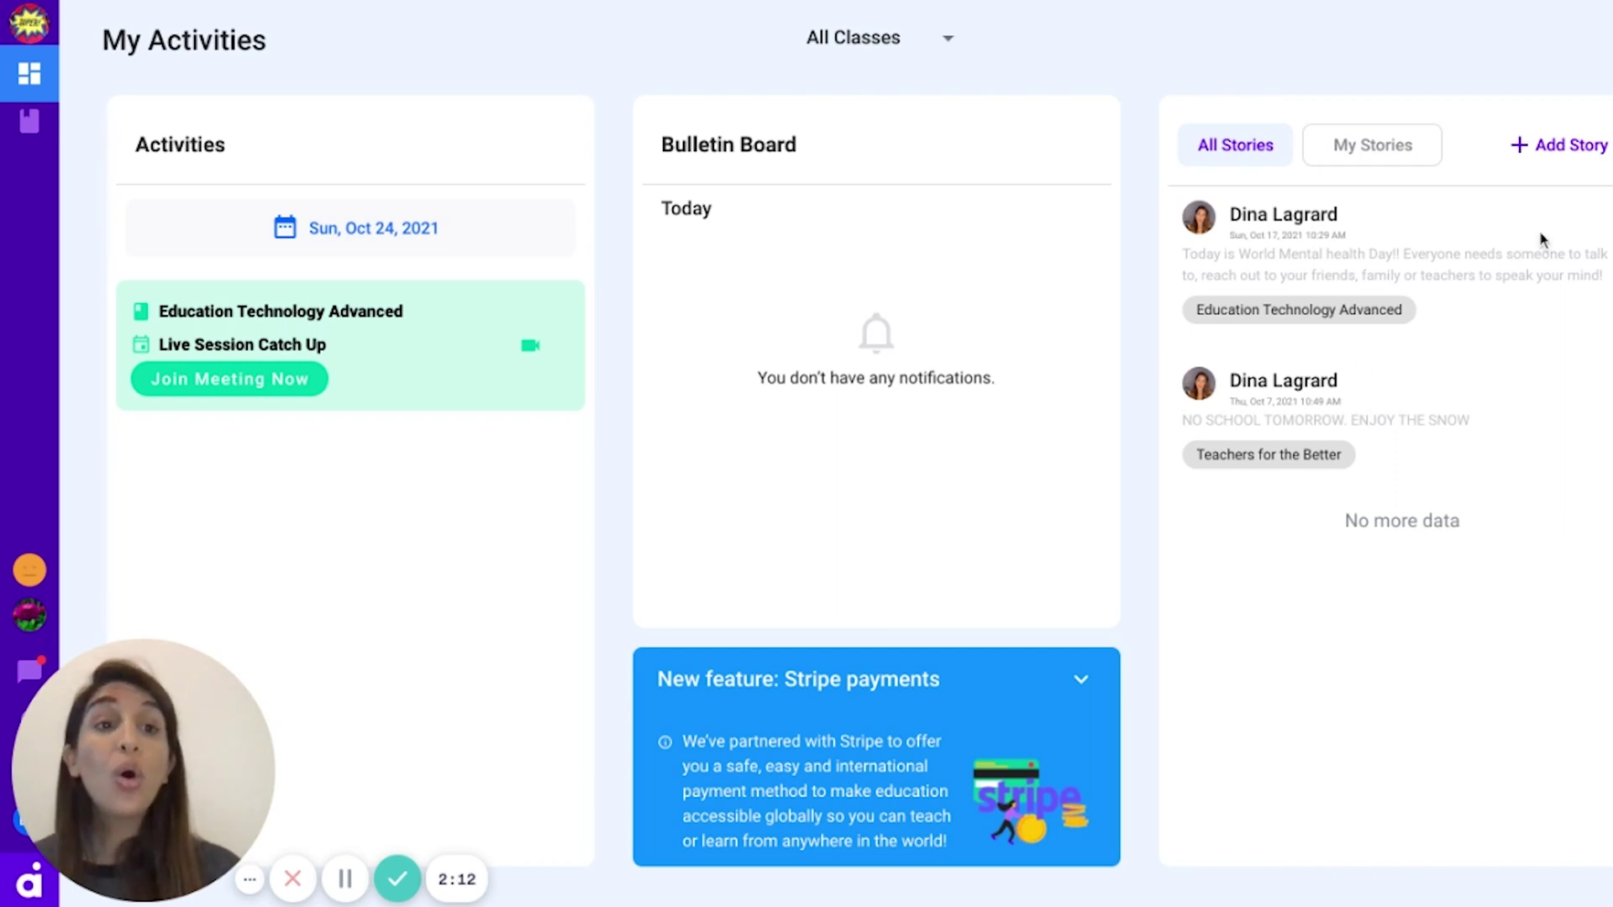
{"action": "left_click", "coordinate": [1549, 151]}
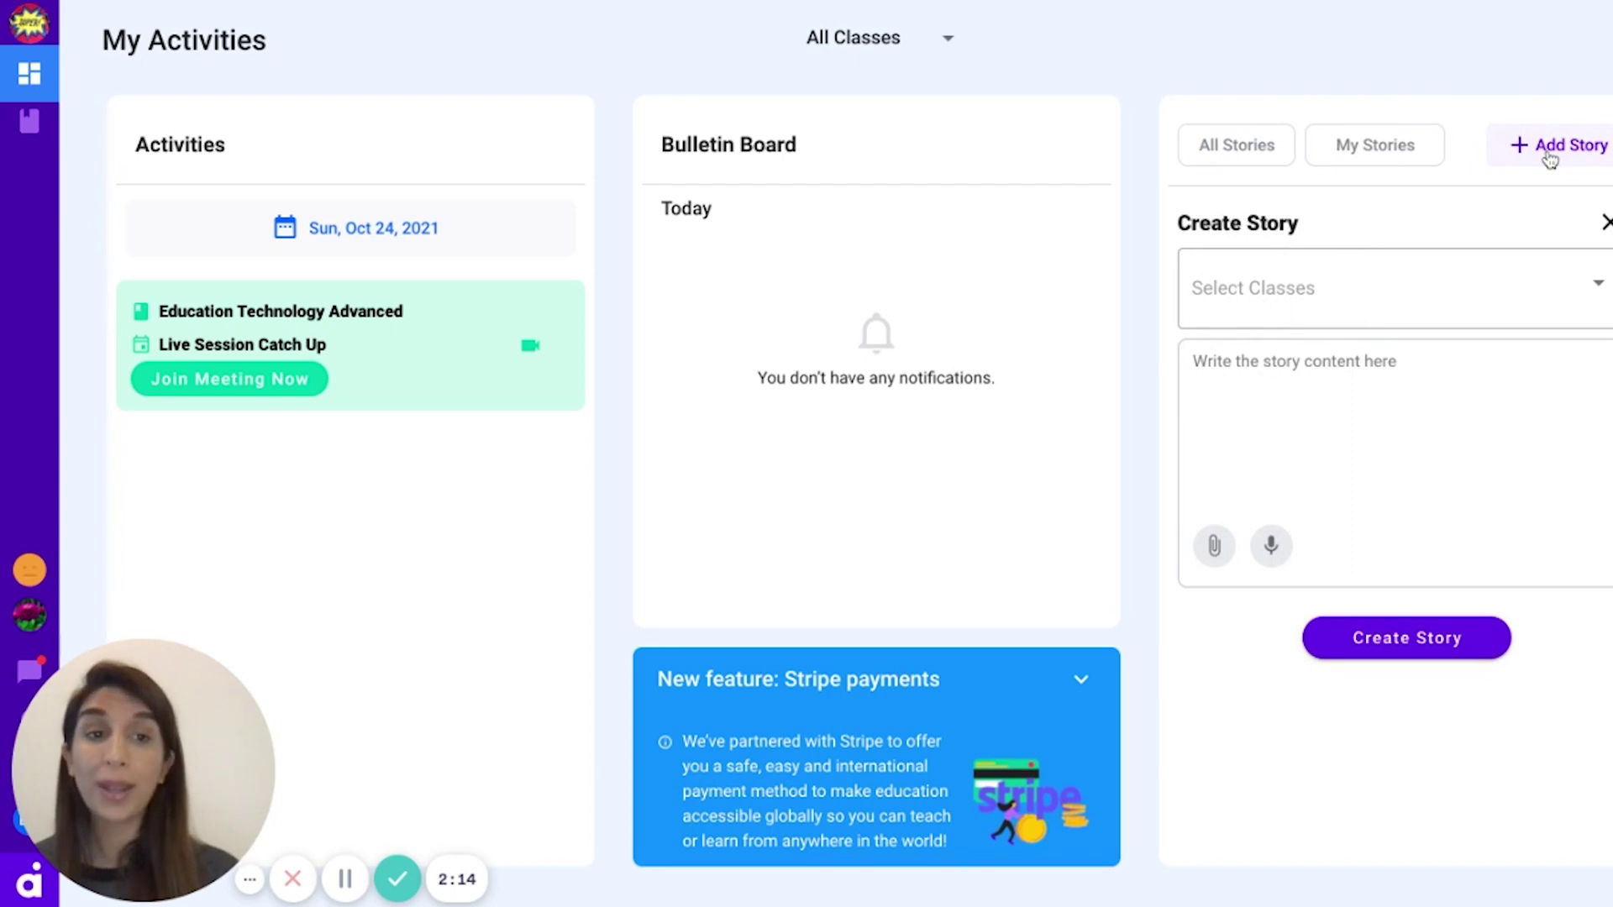
{"action": "left_click", "coordinate": [1494, 287]}
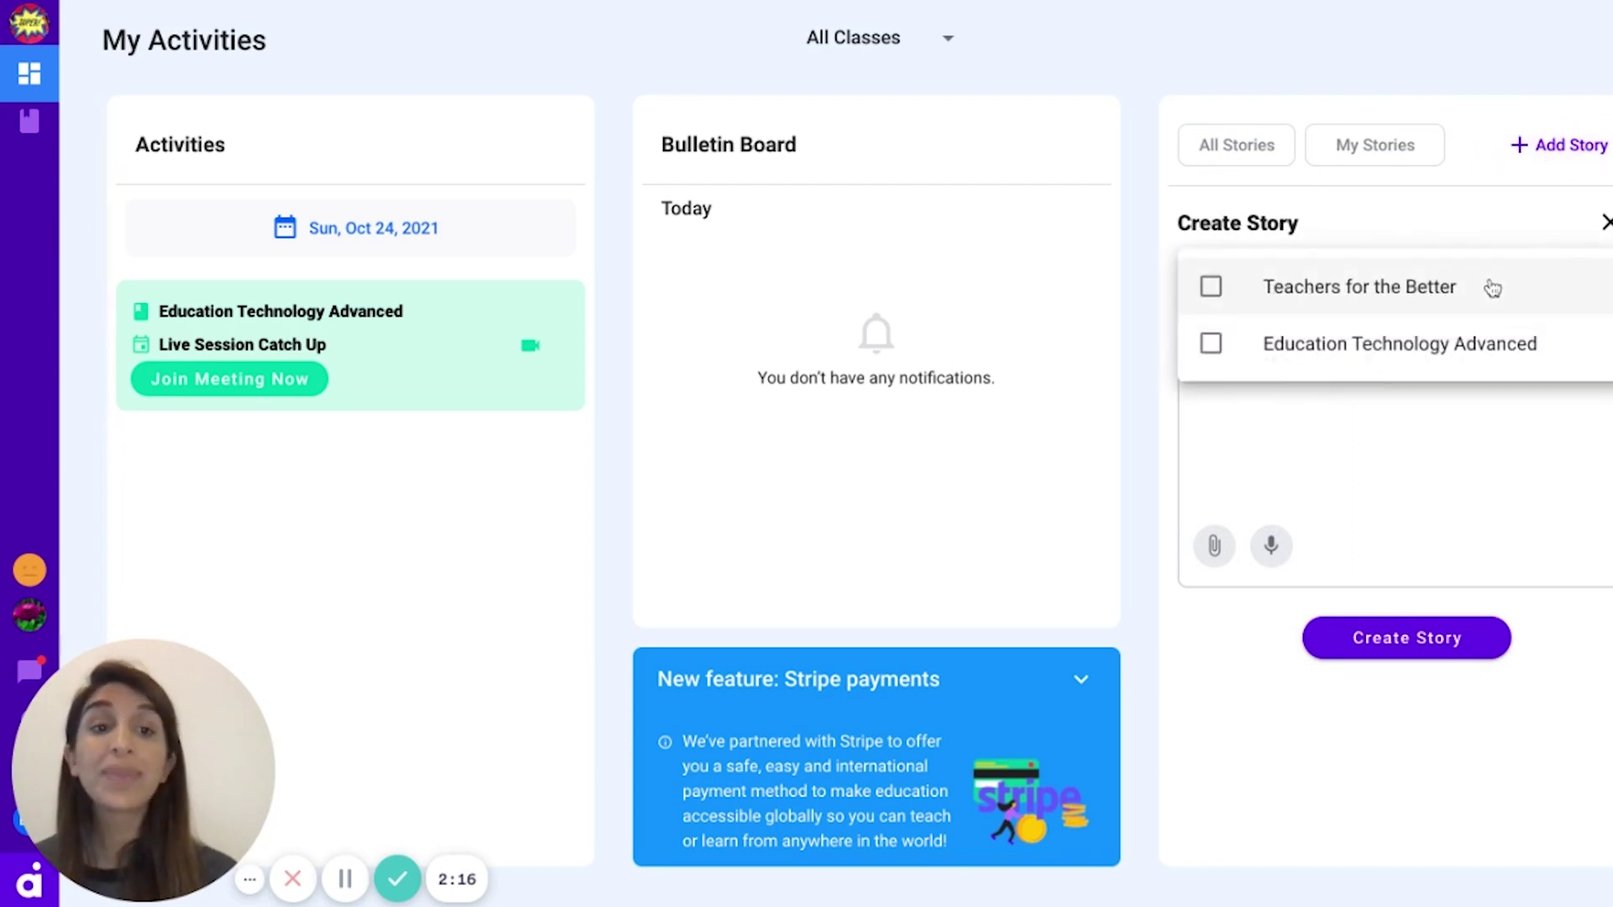
{"action": "left_click", "coordinate": [1496, 333]}
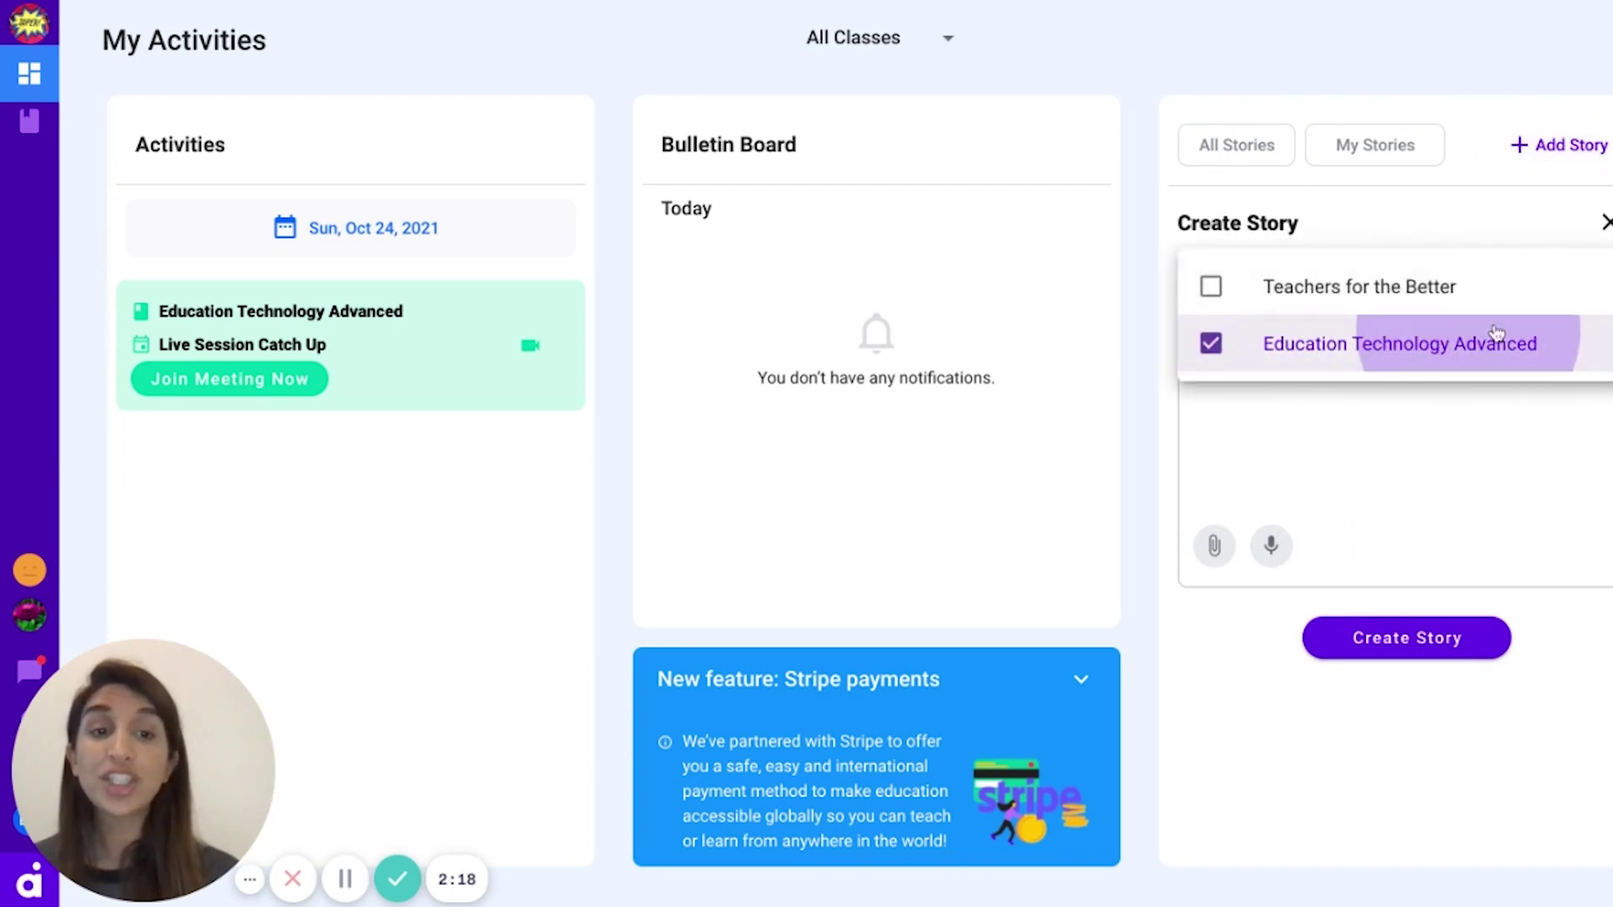
{"action": "left_click", "coordinate": [1427, 459]}
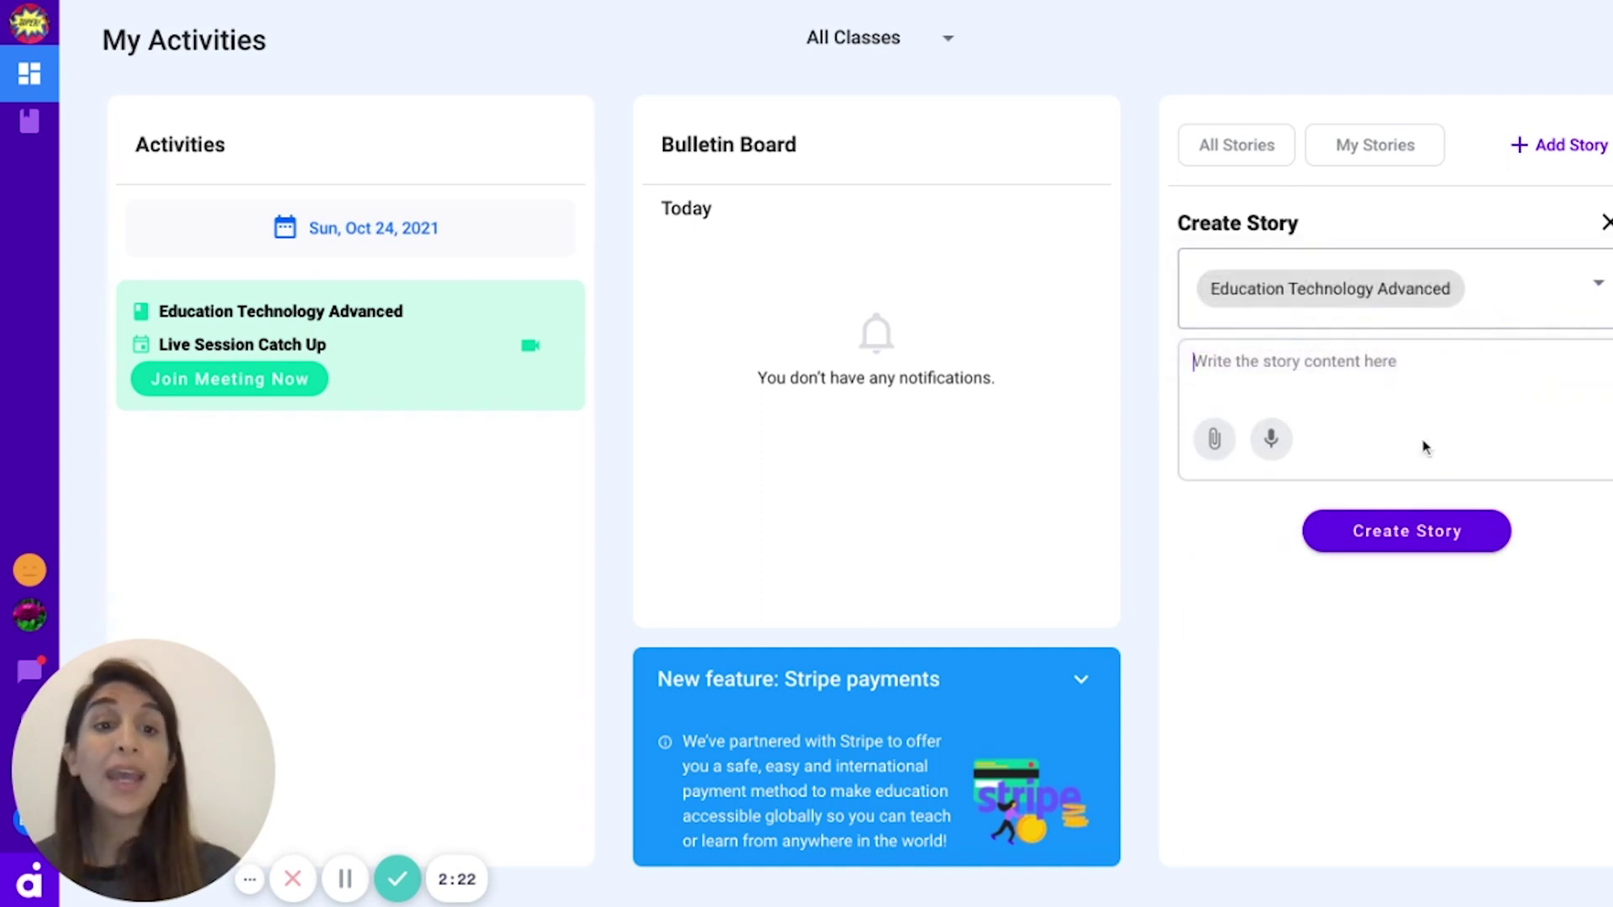
- Show only the student's own stories and view the class filter options of the dashboard
{"action": "left_click", "coordinate": [1369, 147]}
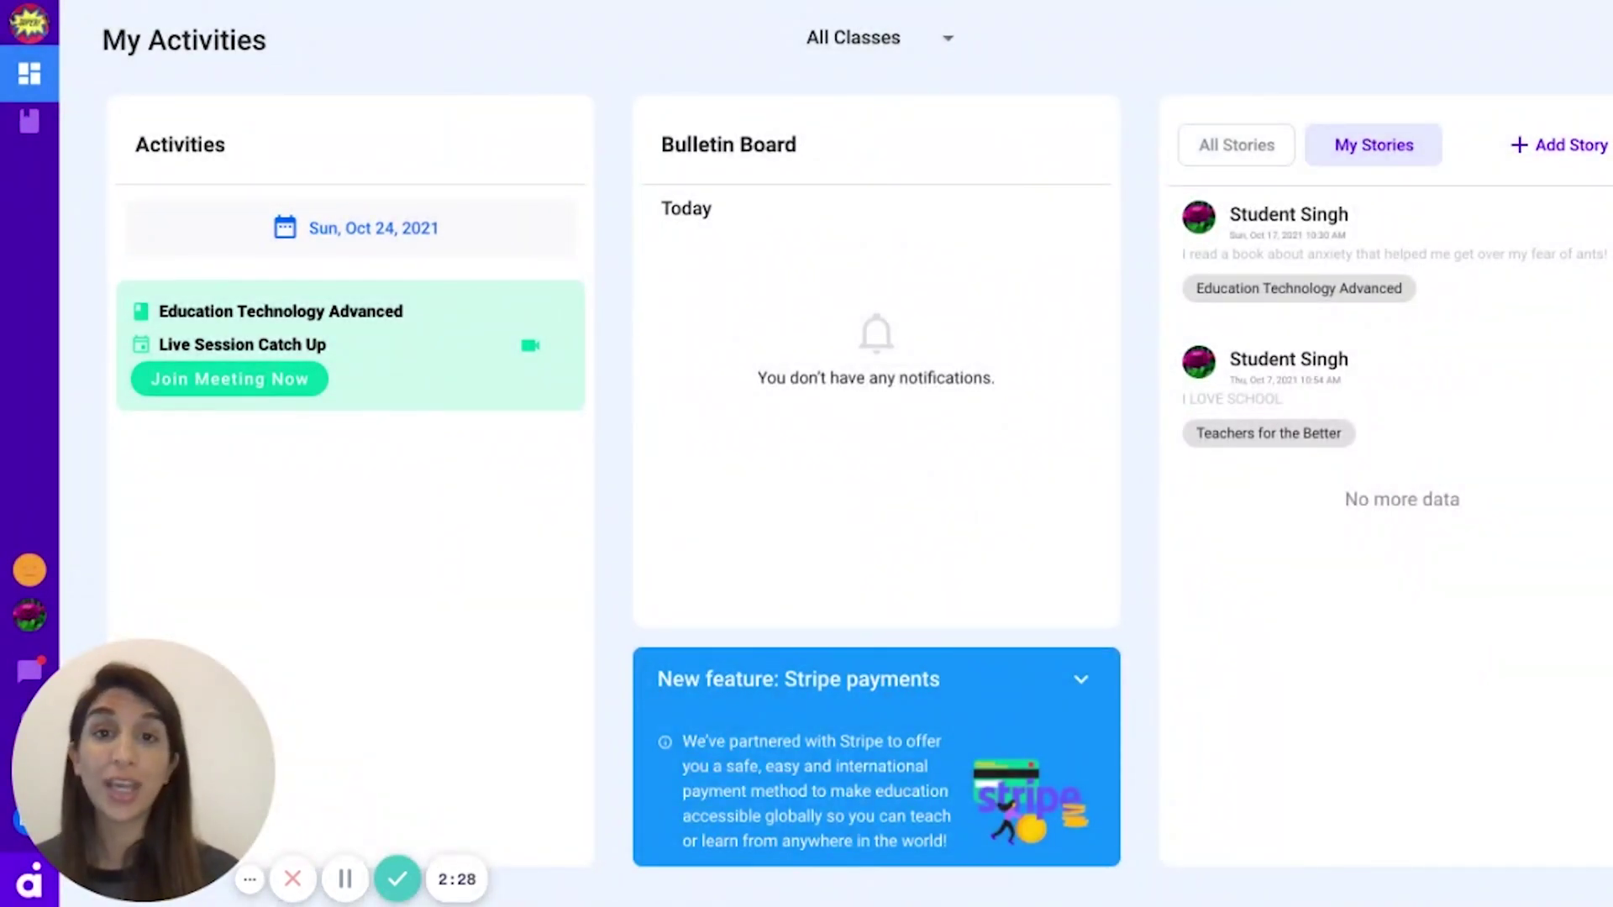
{"action": "left_click", "coordinate": [882, 37]}
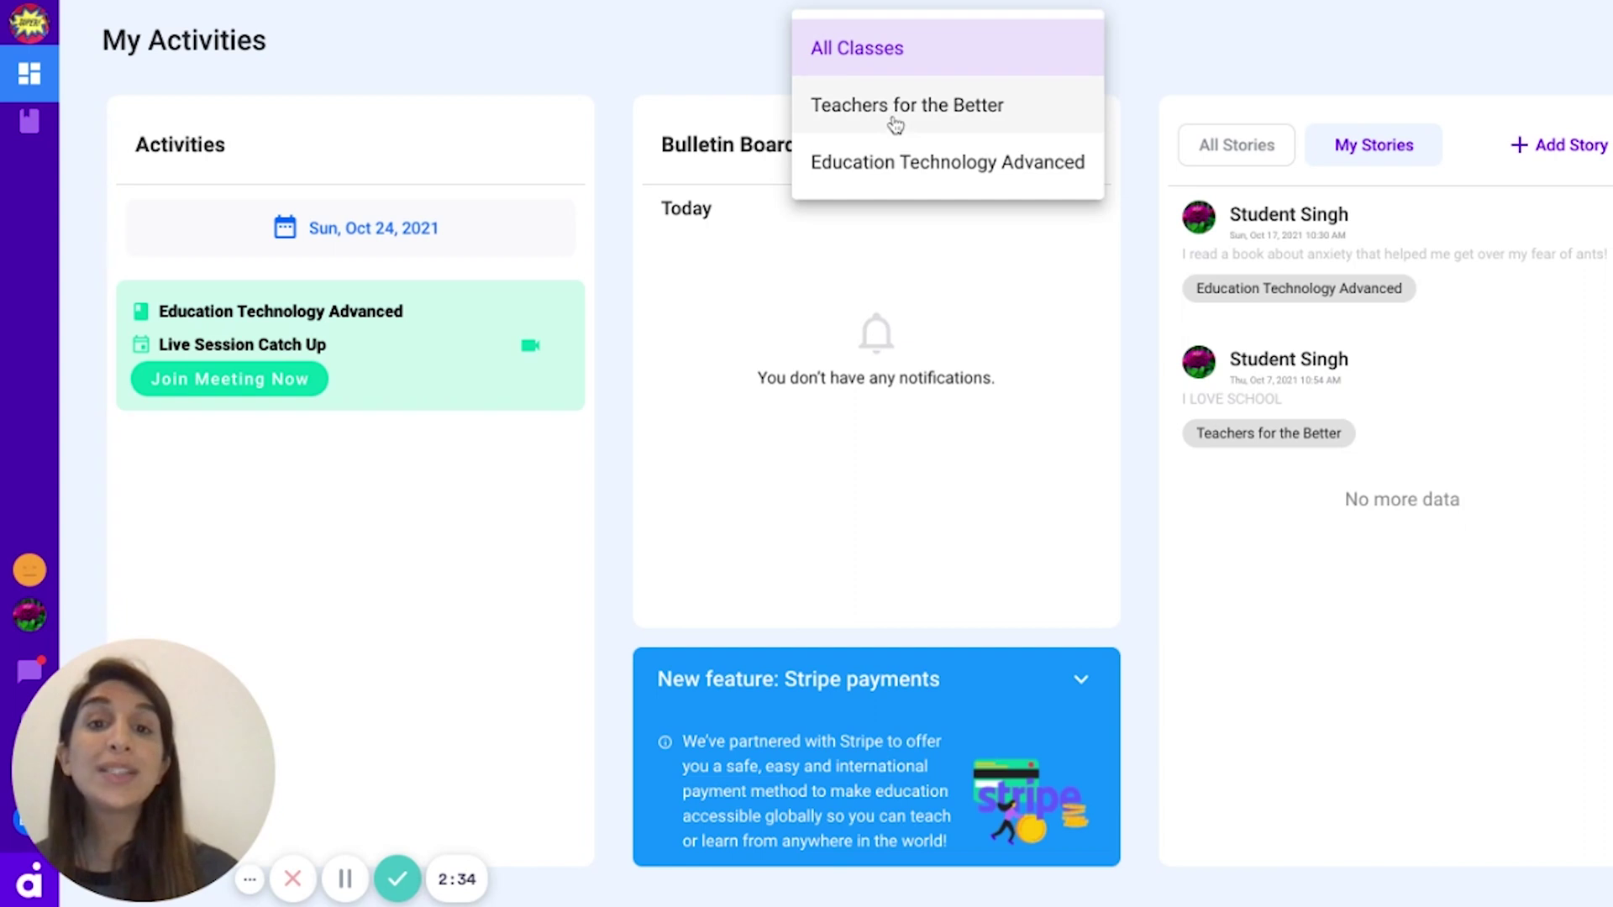
{"action": "left_click", "coordinate": [641, 45]}
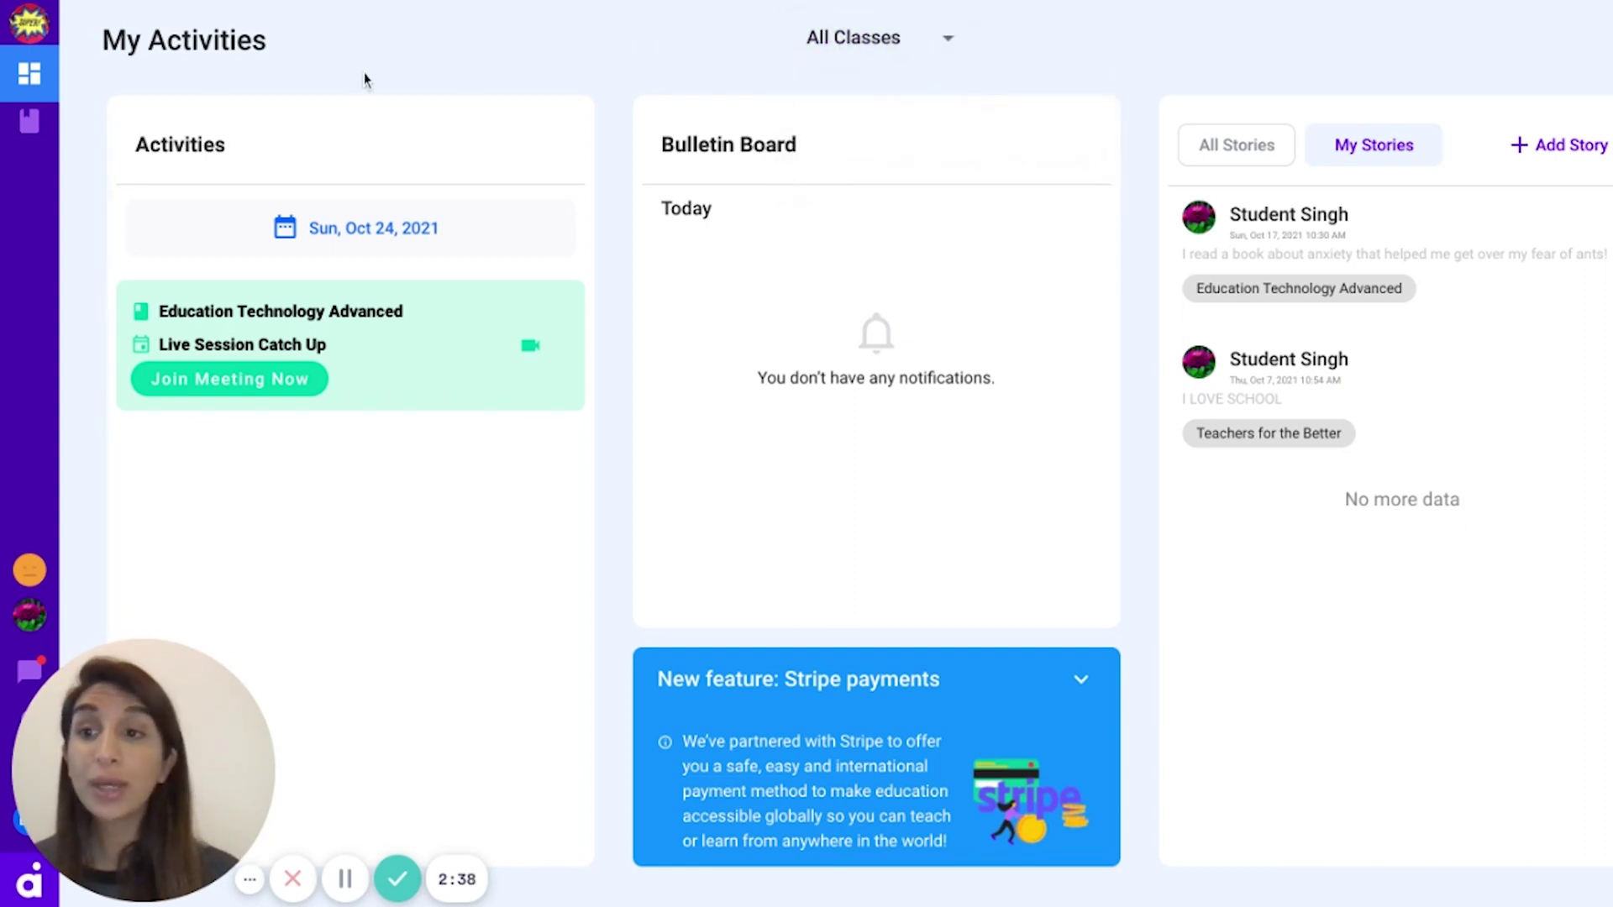
- Open the My School page and view the chat with the teacher of the Teachers for the Better class
{"action": "left_click", "coordinate": [32, 123]}
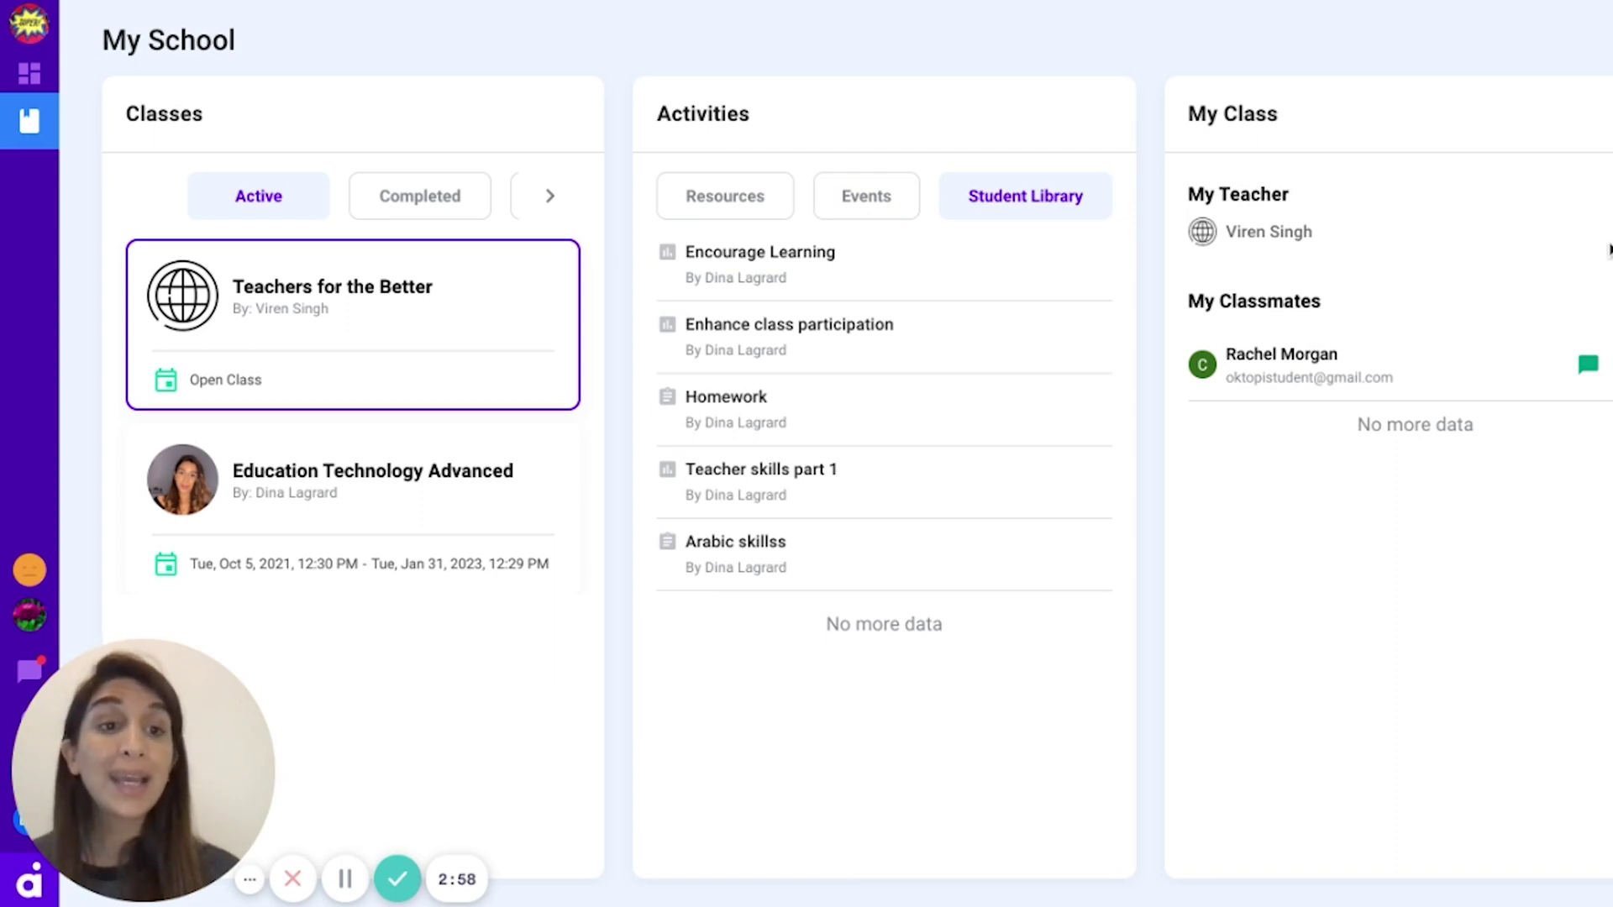
{"action": "left_click", "coordinate": [1268, 232]}
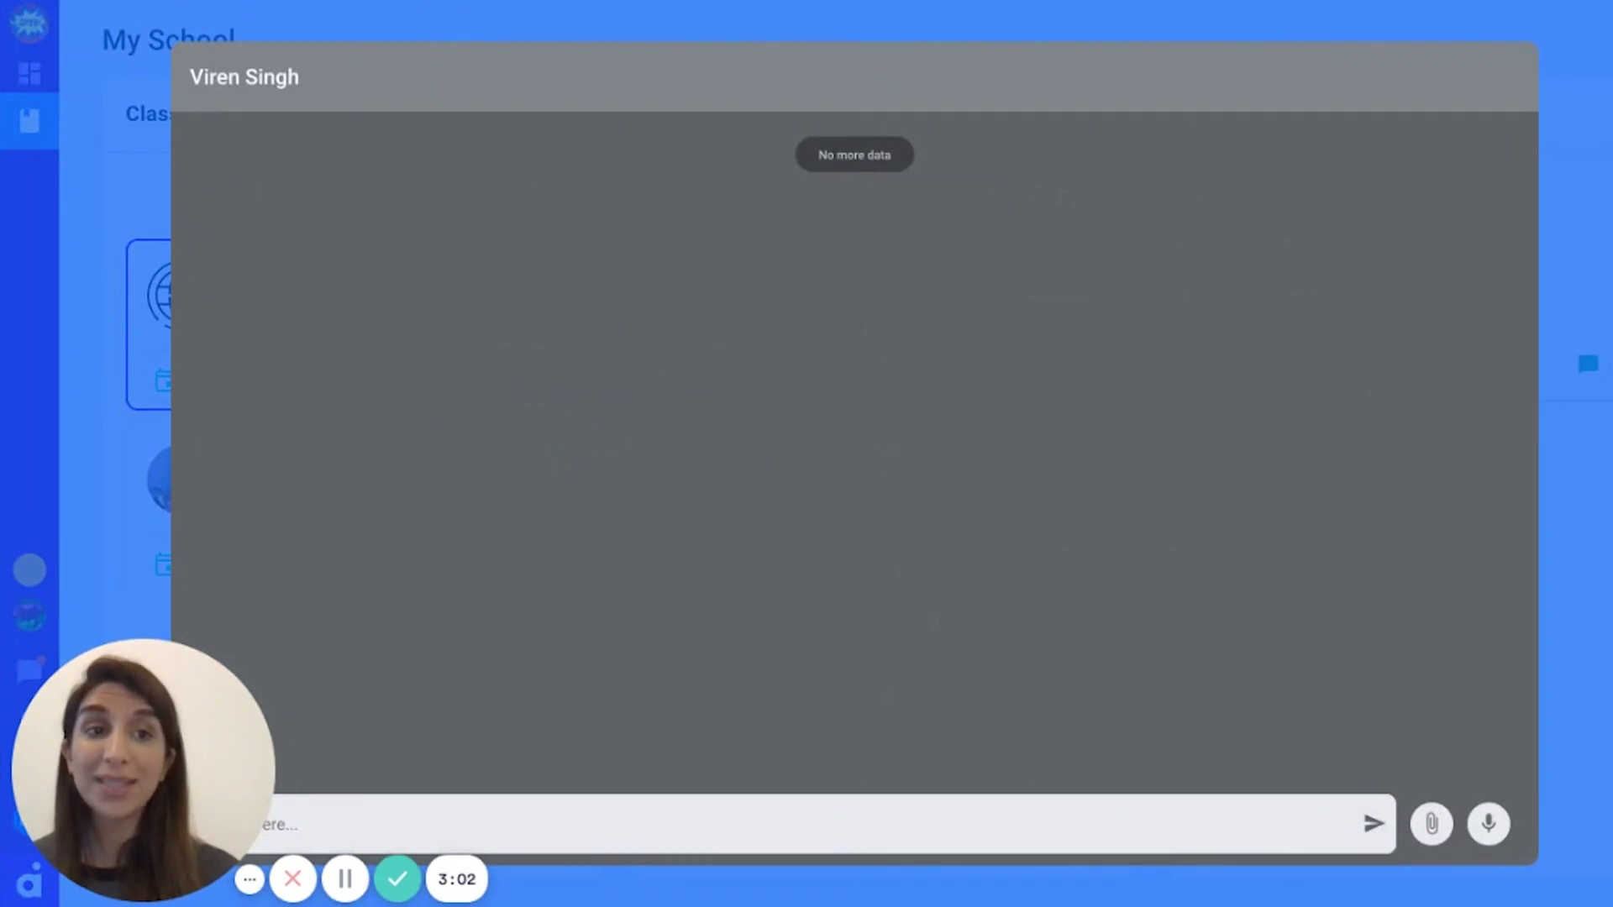
{"action": "key", "text": "Escape"}
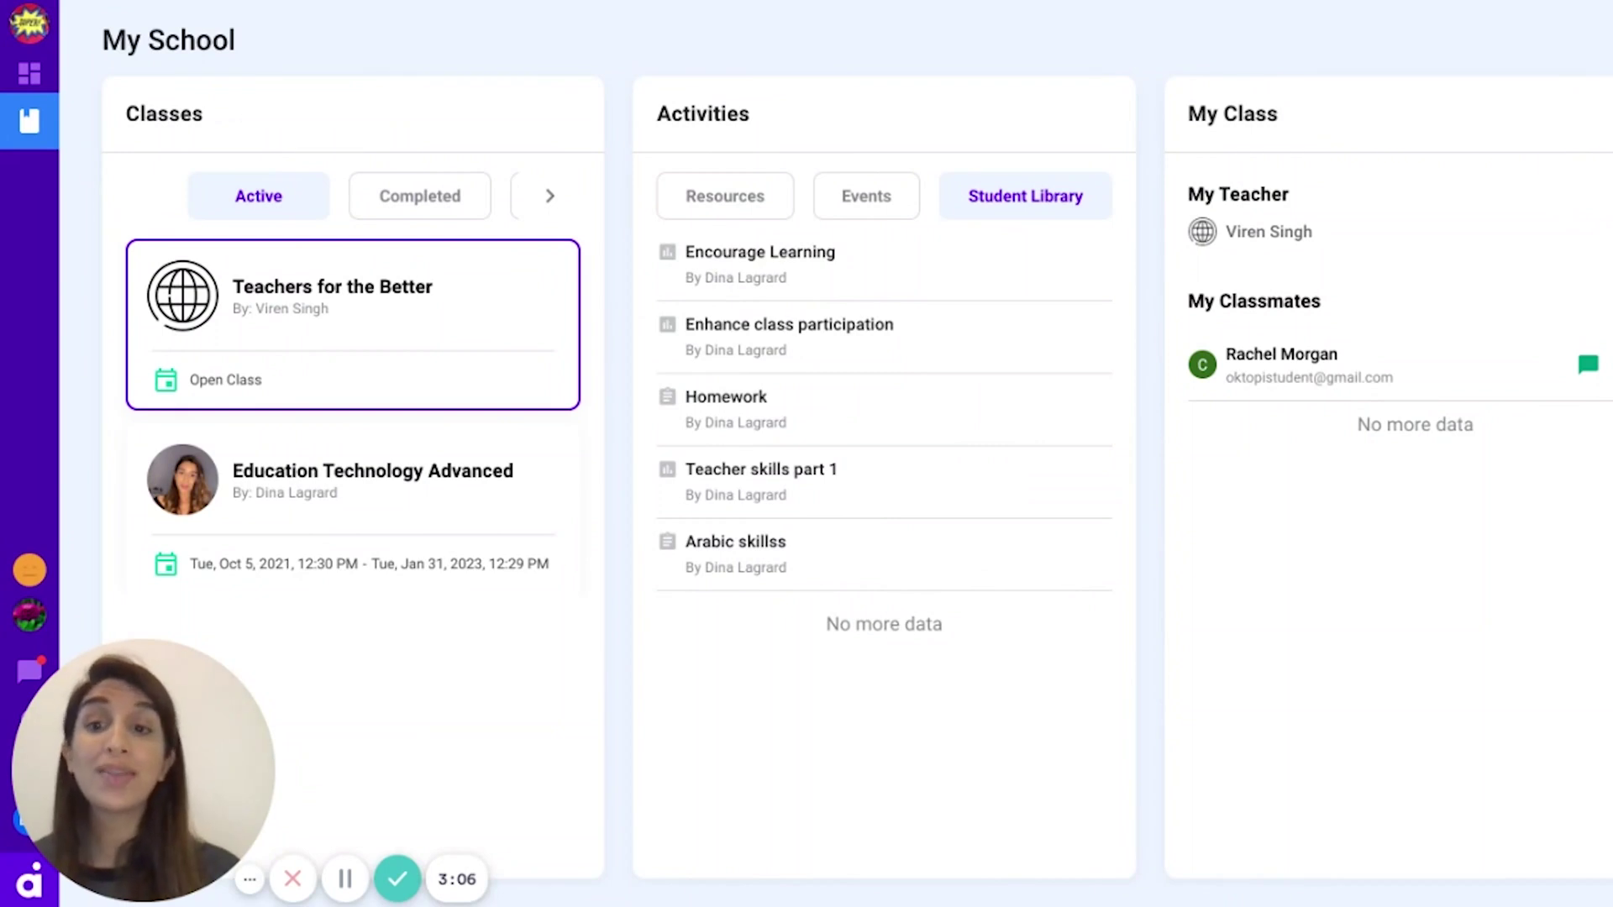
- Open the Impact of Technology on Education resource of the Education Technology Advanced class and show its Attach & Comment section
{"action": "left_click", "coordinate": [256, 579]}
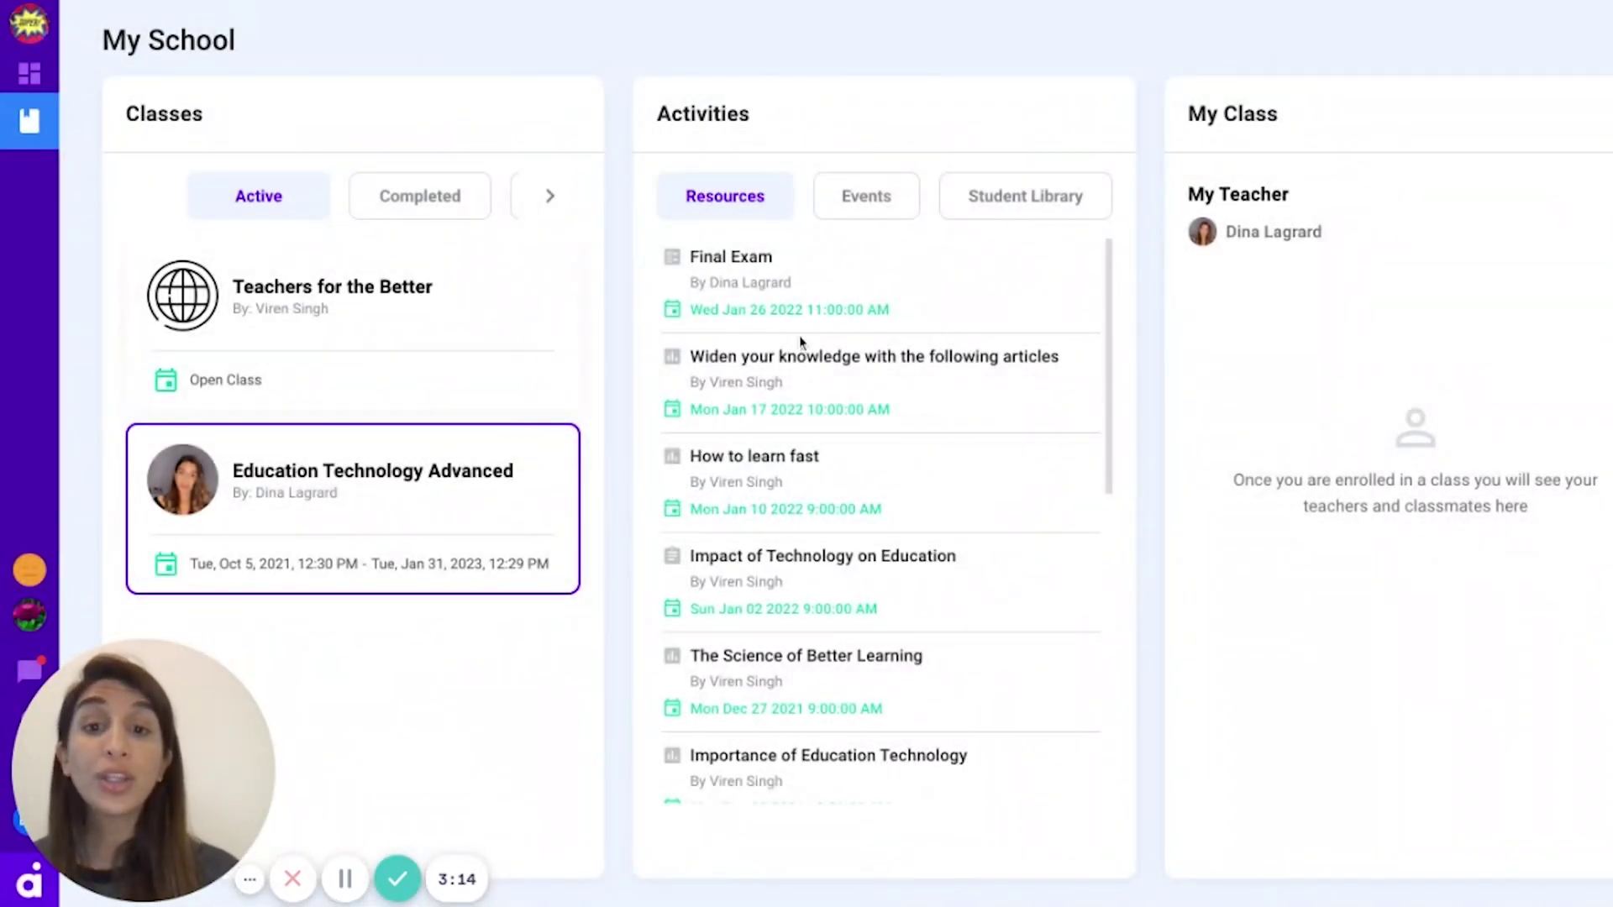
{"action": "scroll", "coordinate": [832, 517], "scroll_direction": "down", "scroll_amount": 2}
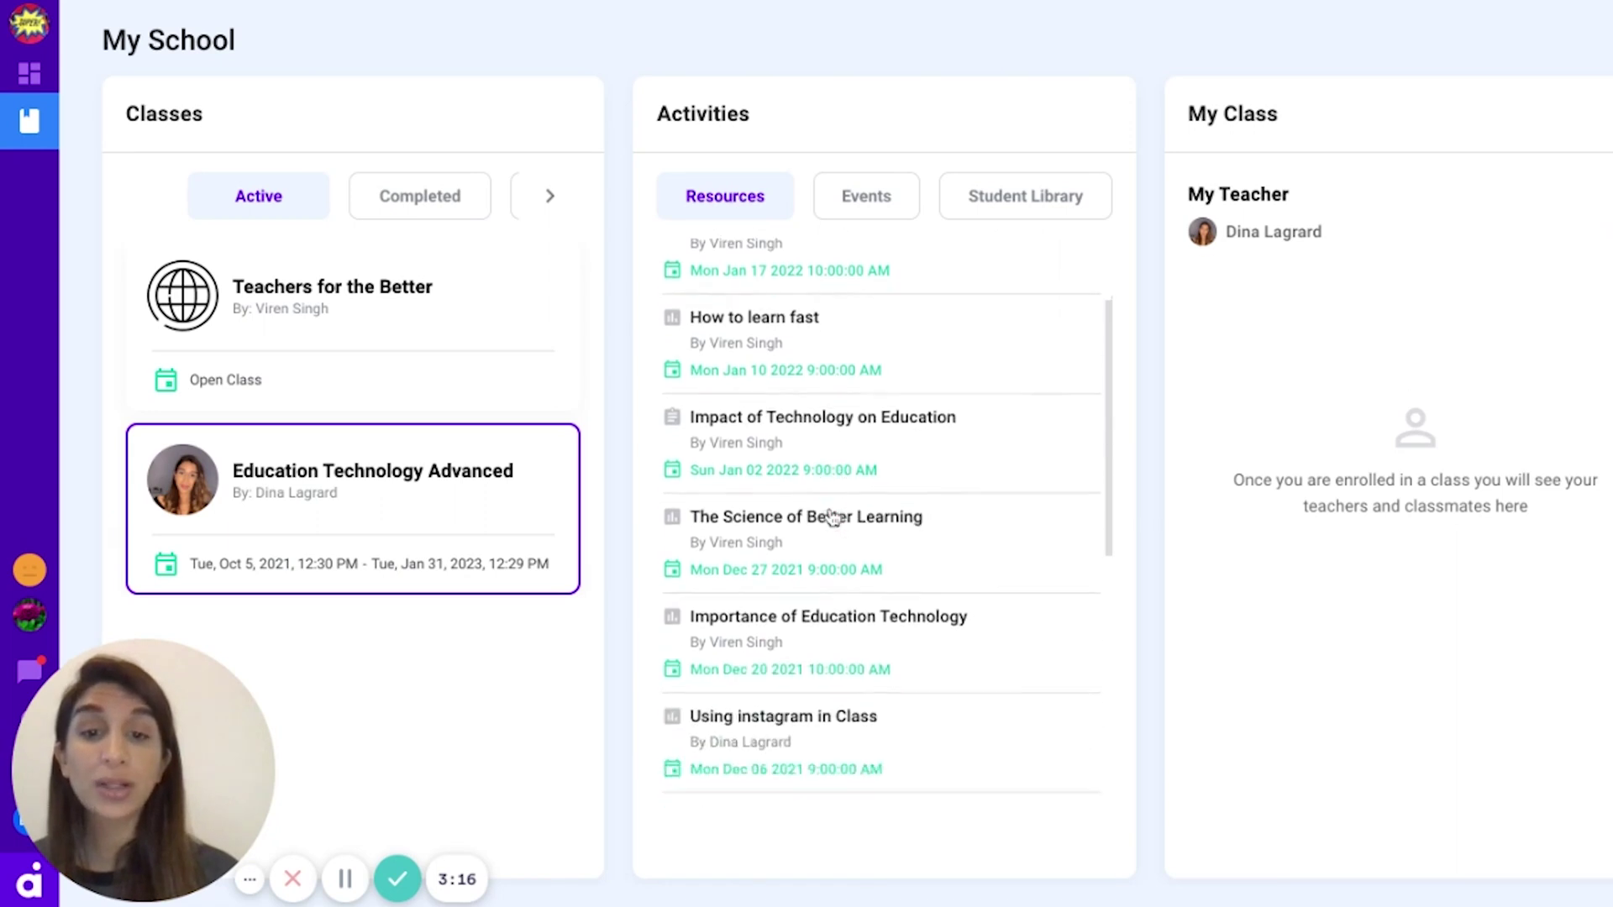
{"action": "left_click", "coordinate": [806, 426]}
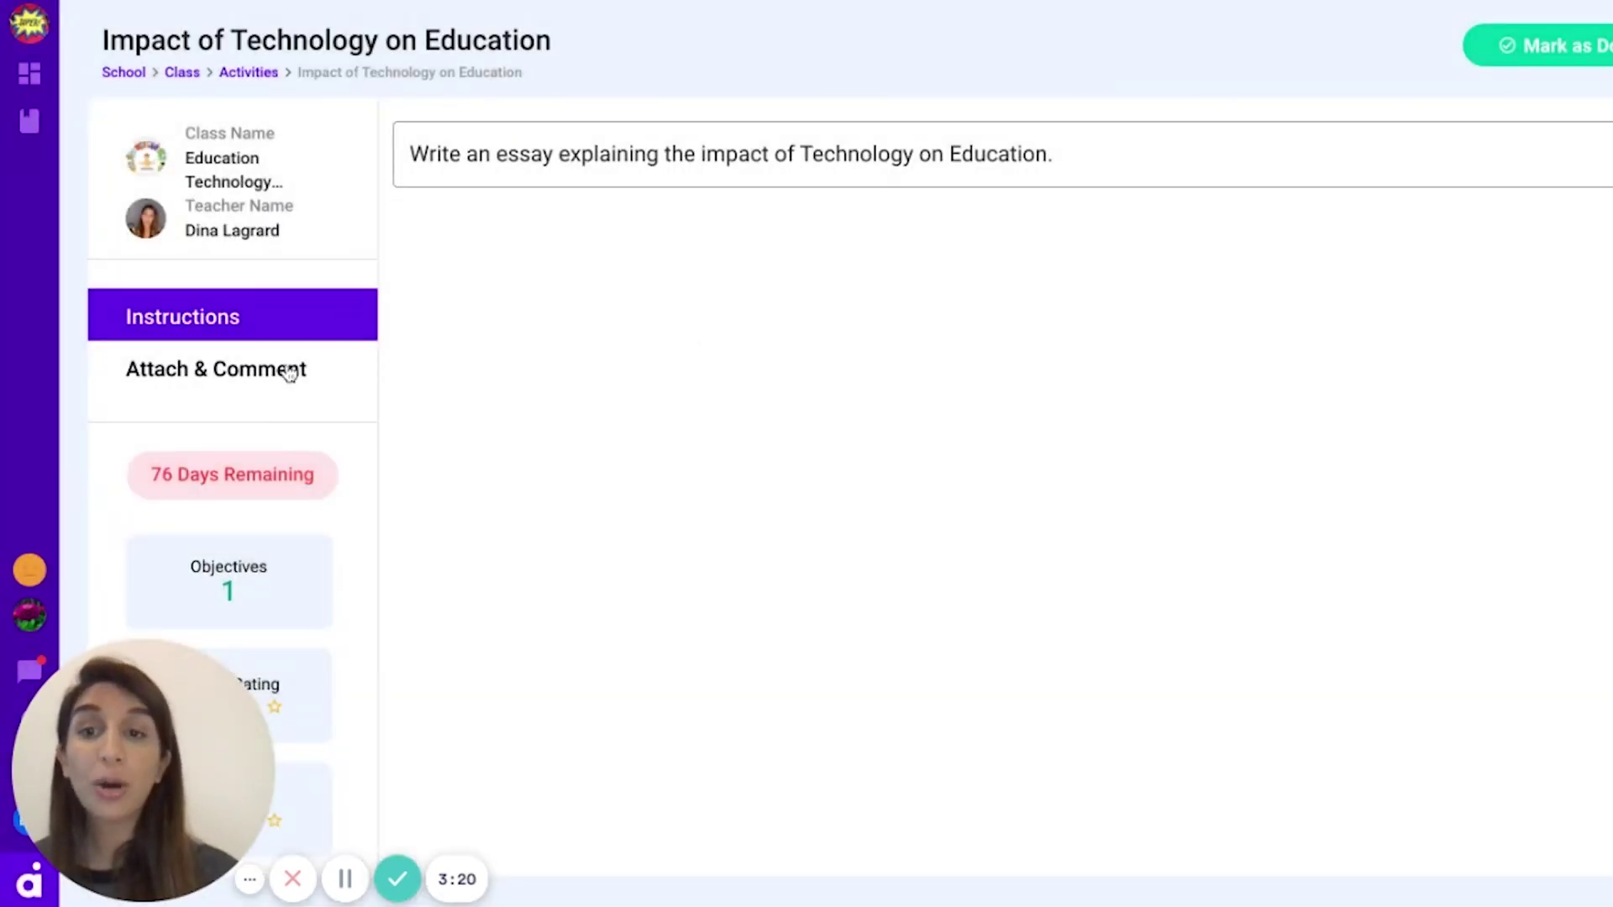
{"action": "left_click", "coordinate": [293, 369]}
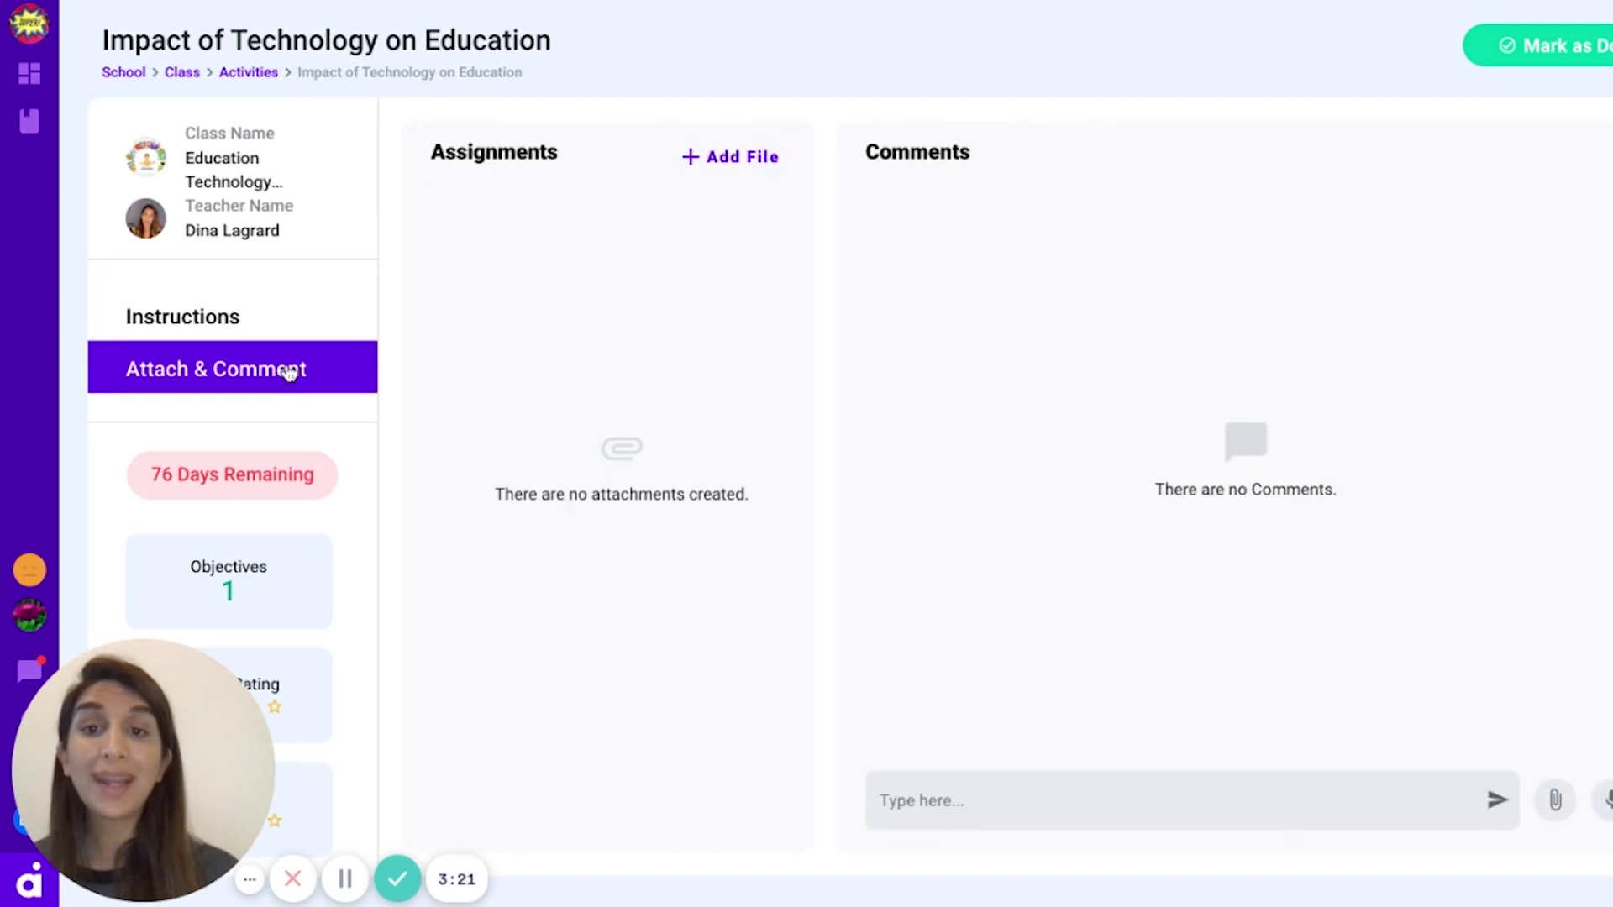
- Return to the My School page and view the available mood options
{"action": "left_click", "coordinate": [139, 2]}
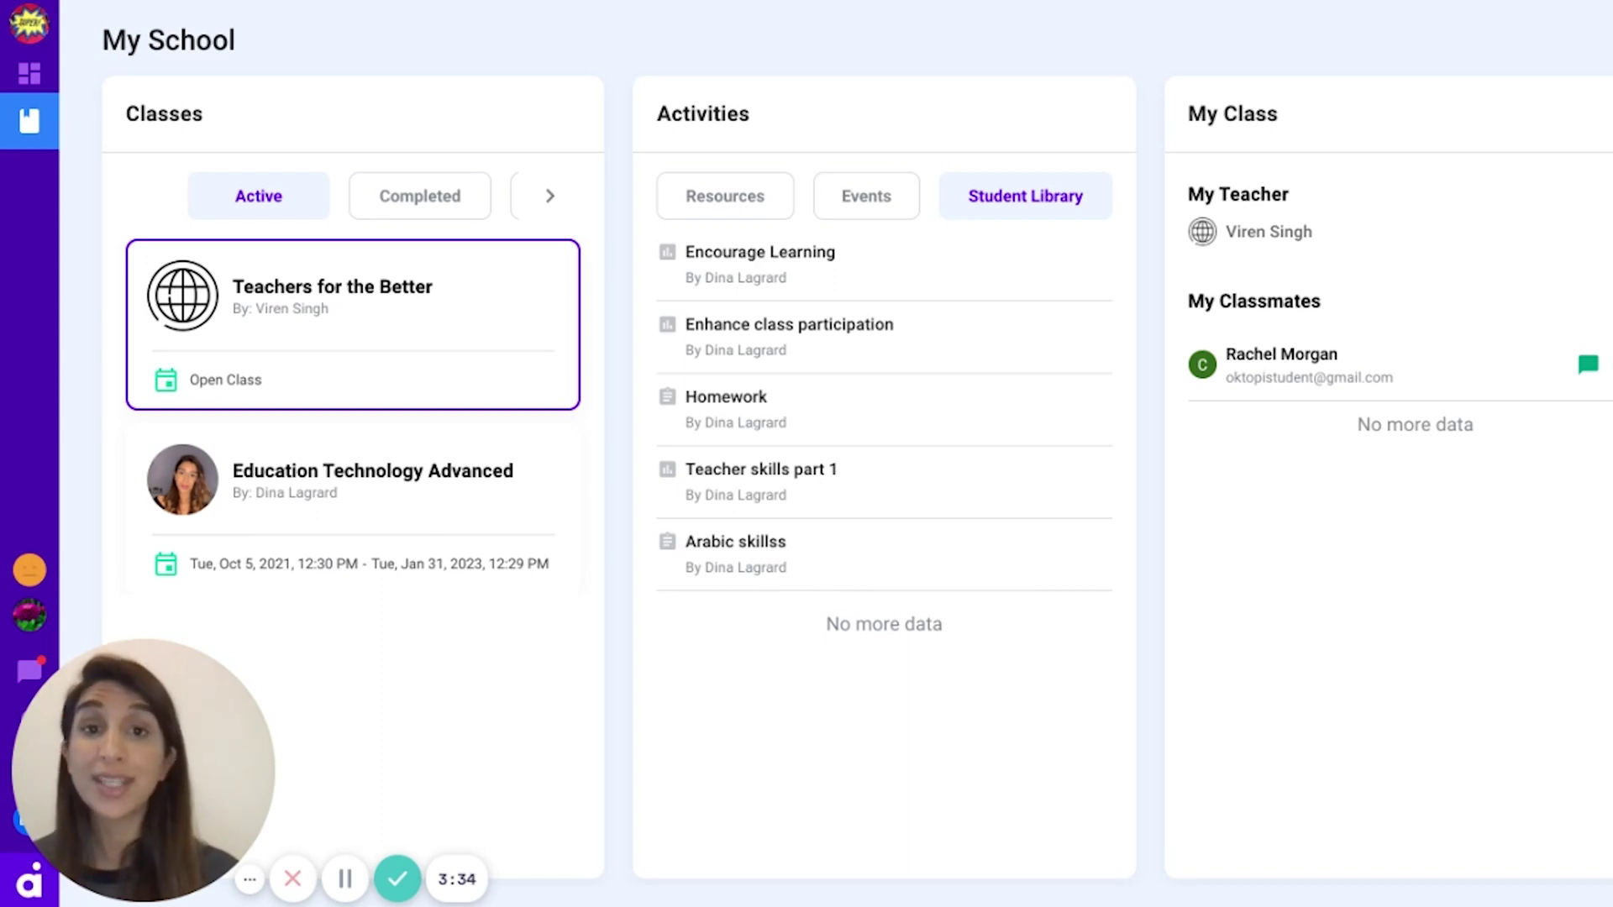
{"action": "left_click", "coordinate": [30, 571]}
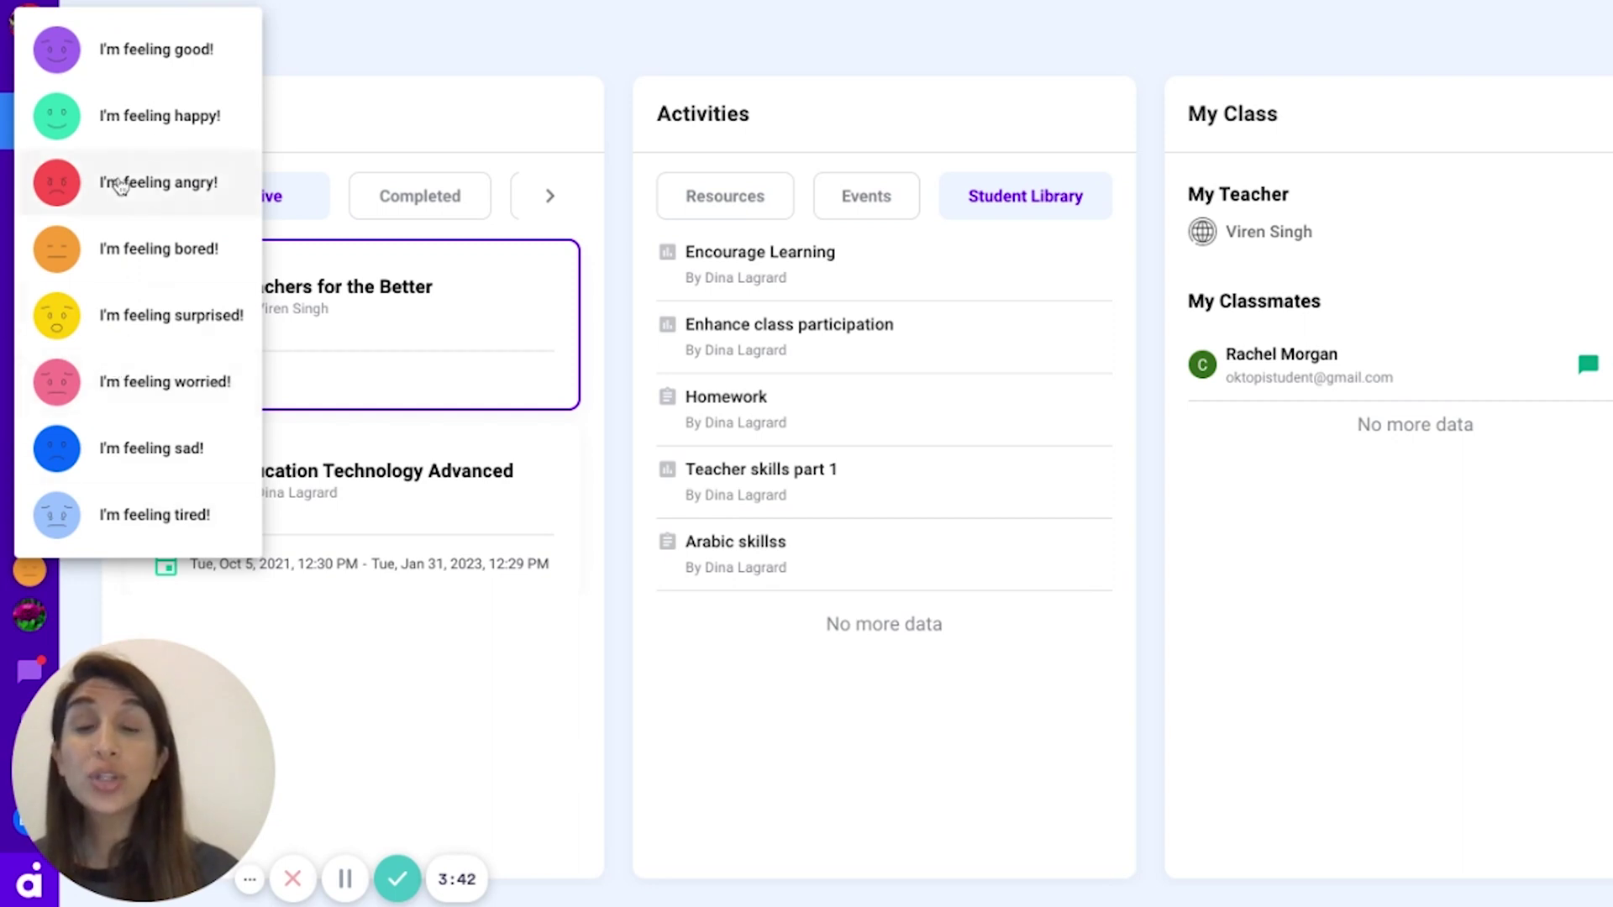
{"action": "left_click", "coordinate": [363, 679]}
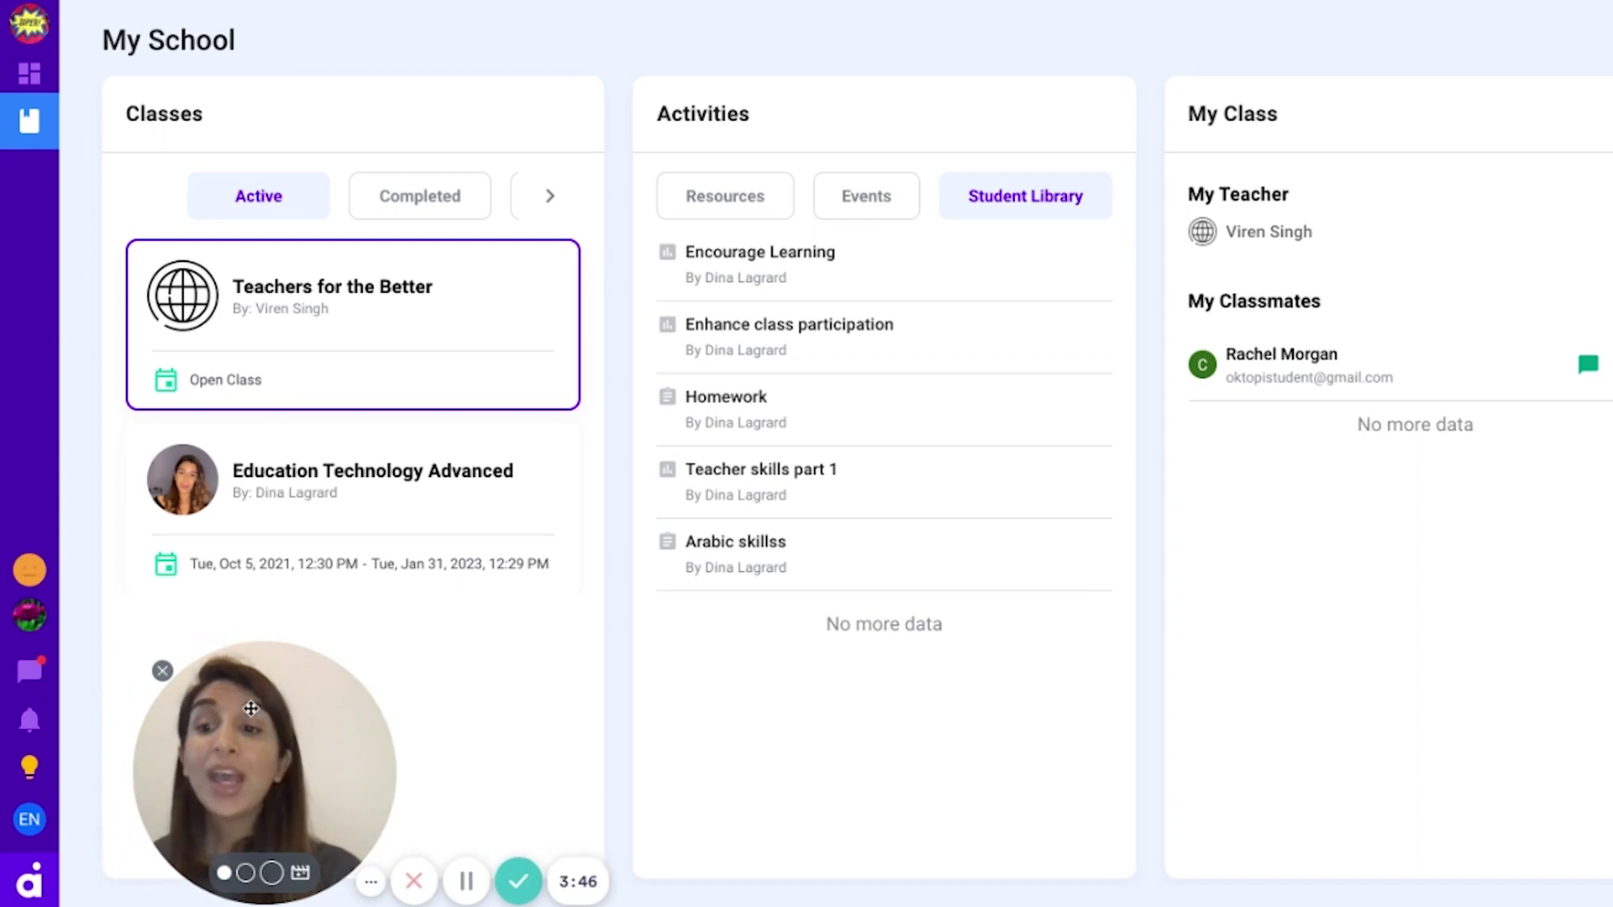
- View the messaging window with its admin, guardian, teacher and student contacts, and close it
{"action": "left_click", "coordinate": [31, 674]}
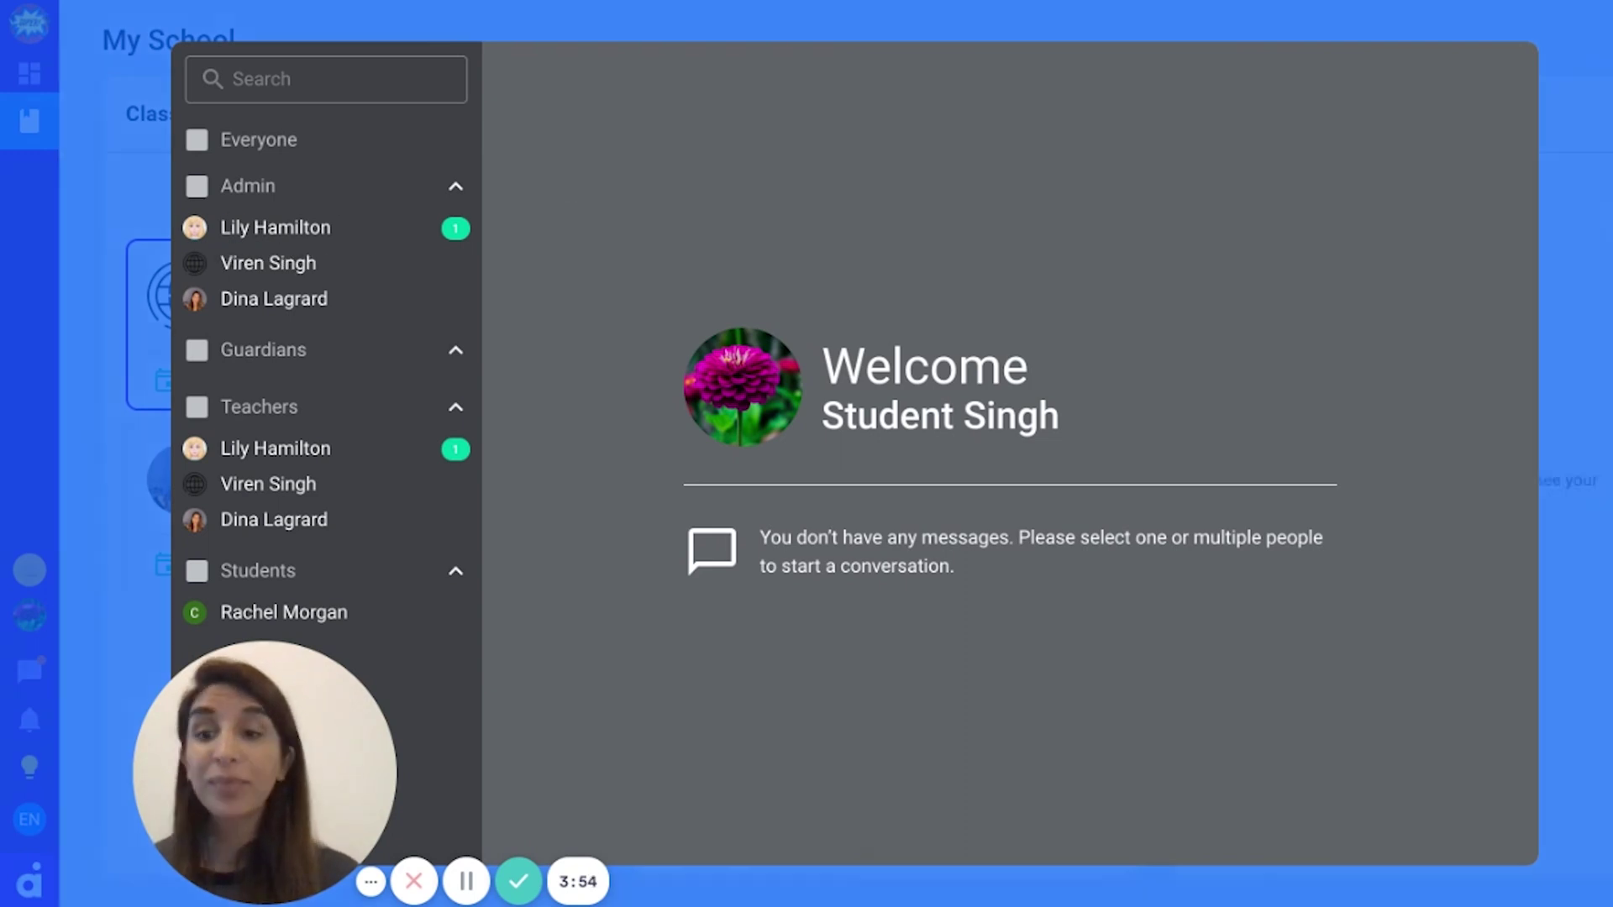
{"action": "left_click", "coordinate": [1487, 74]}
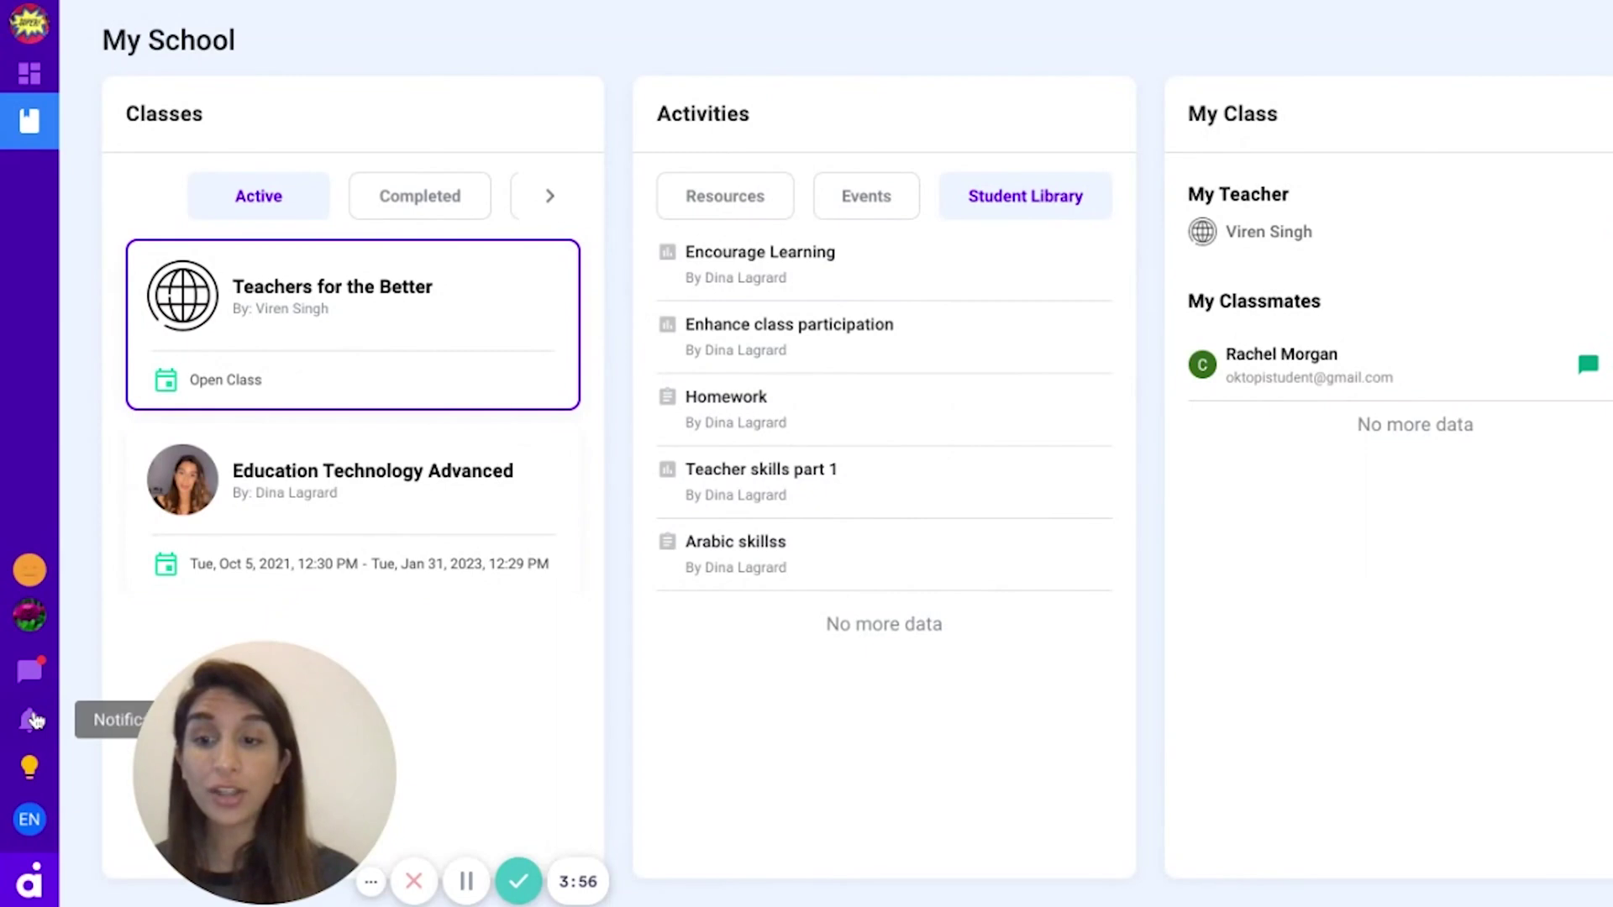
- Open the Notifications page and view the available interface languages
{"action": "left_click", "coordinate": [32, 720]}
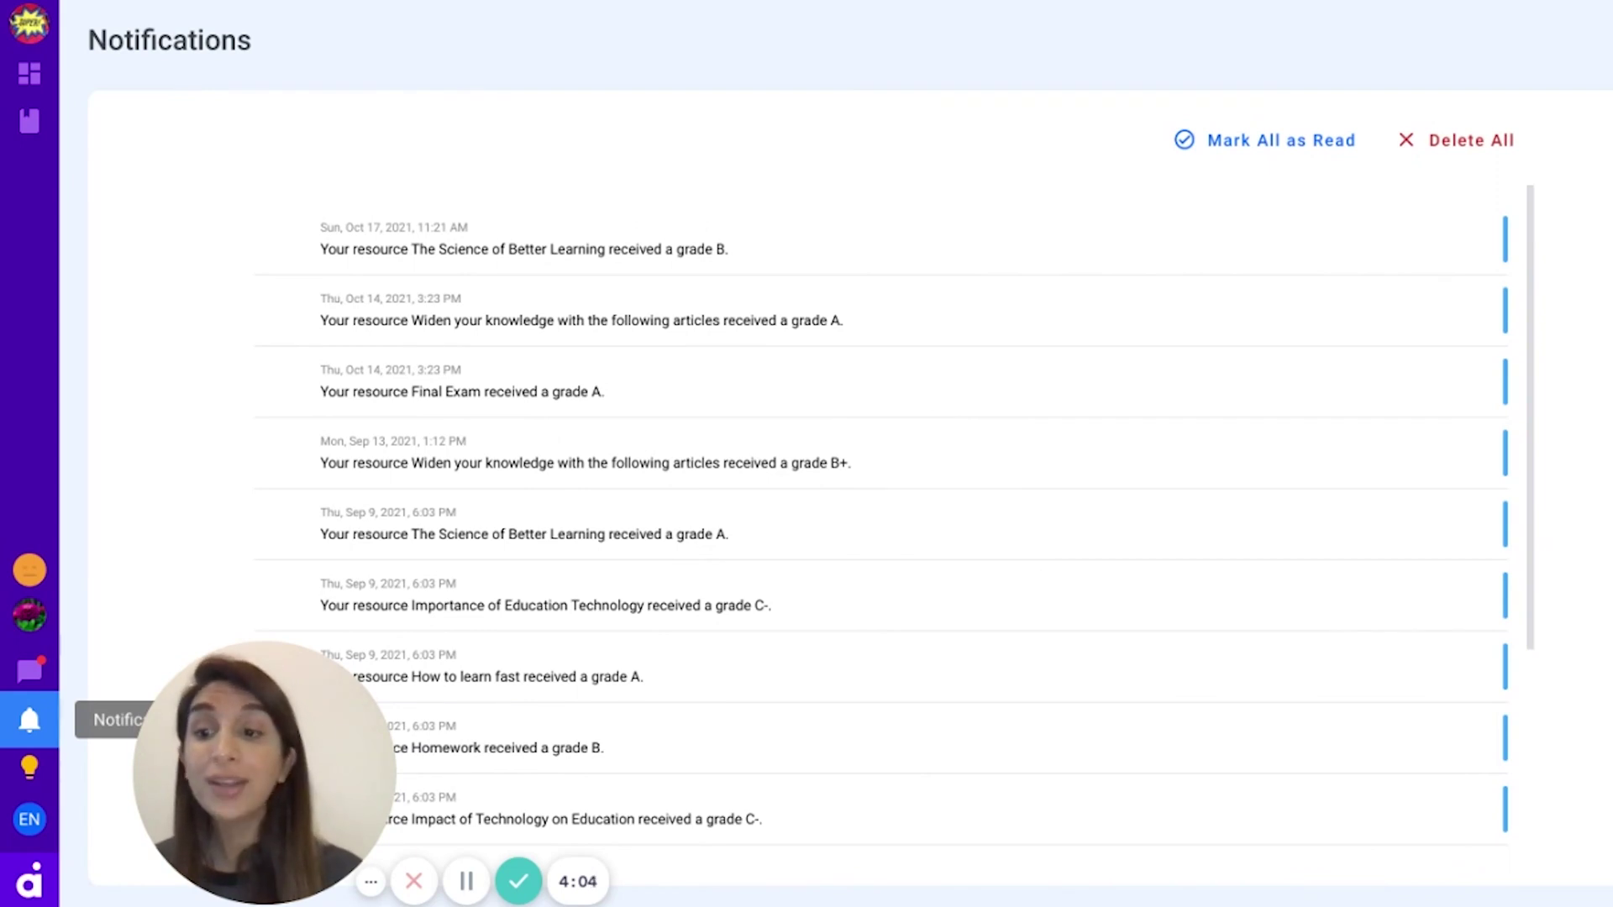
{"action": "left_click", "coordinate": [37, 825]}
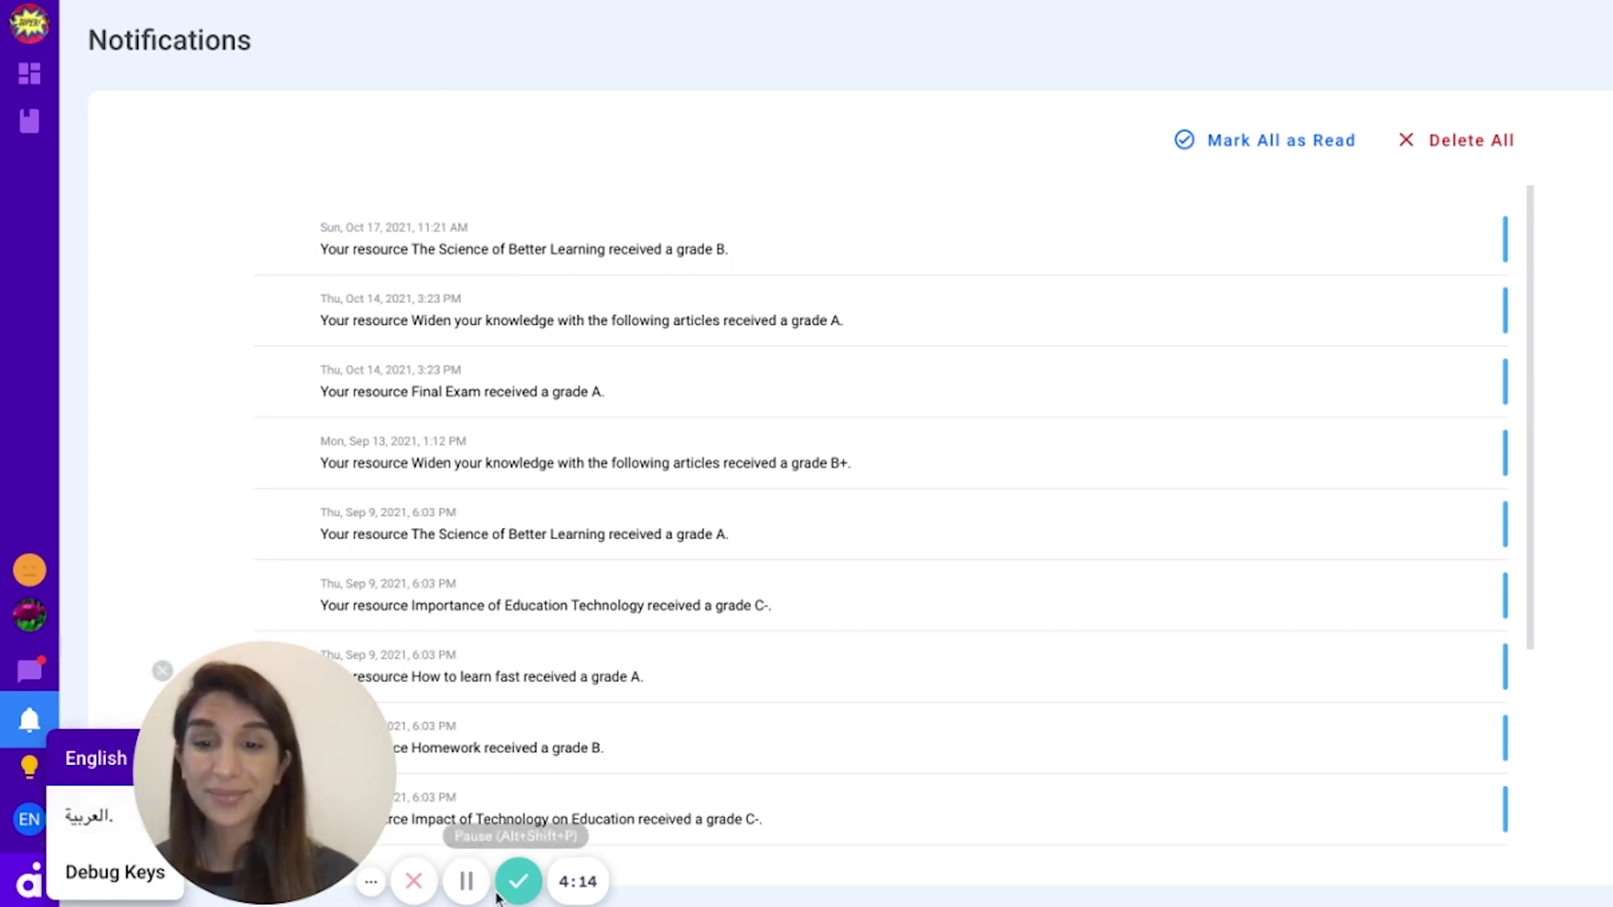
{"action": "left_click", "coordinate": [518, 881]}
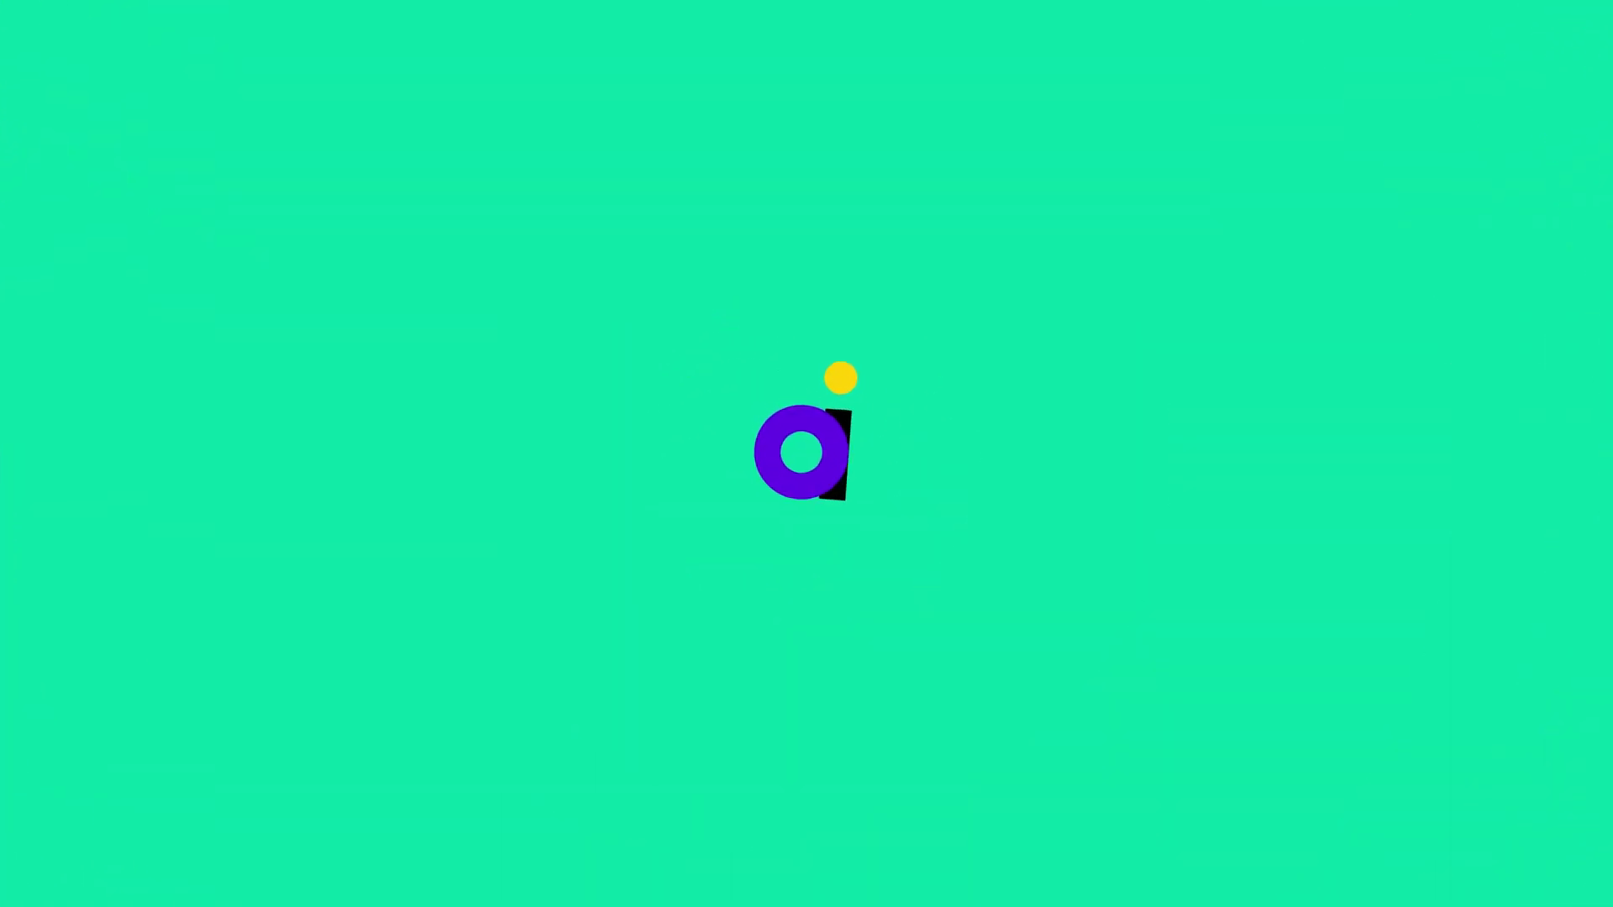